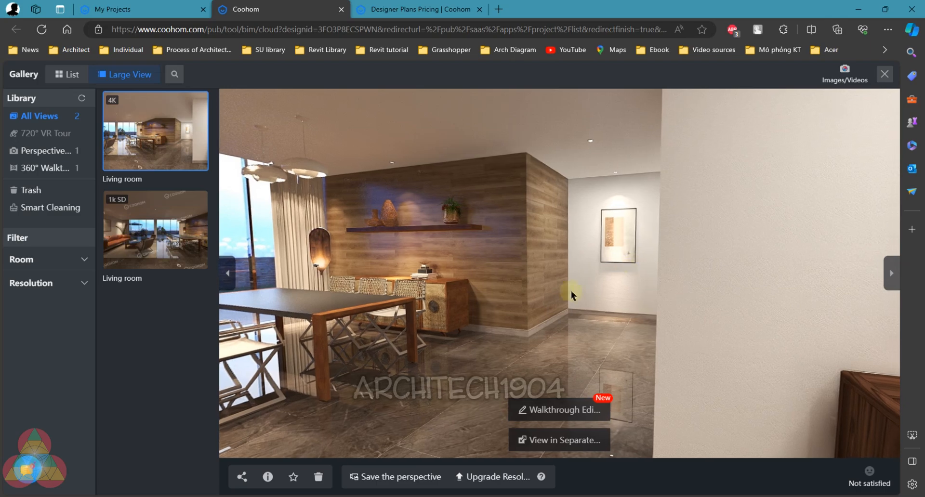
Look around the 4K living room 360° walkthrough, examining the hallway wall, sofa area, terrace windows and dining area
drag(474, 302, 209, 382)
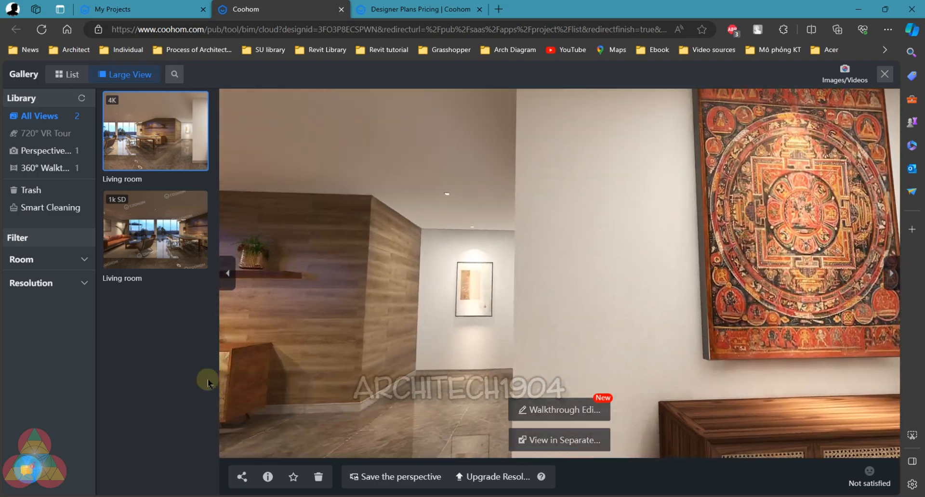
drag(417, 352, 877, 264)
drag(486, 261, 720, 341)
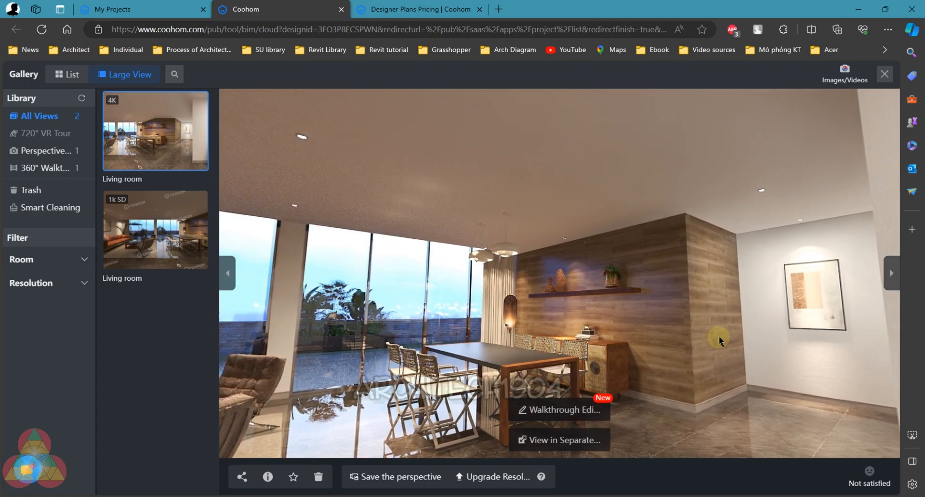
drag(394, 312, 602, 297)
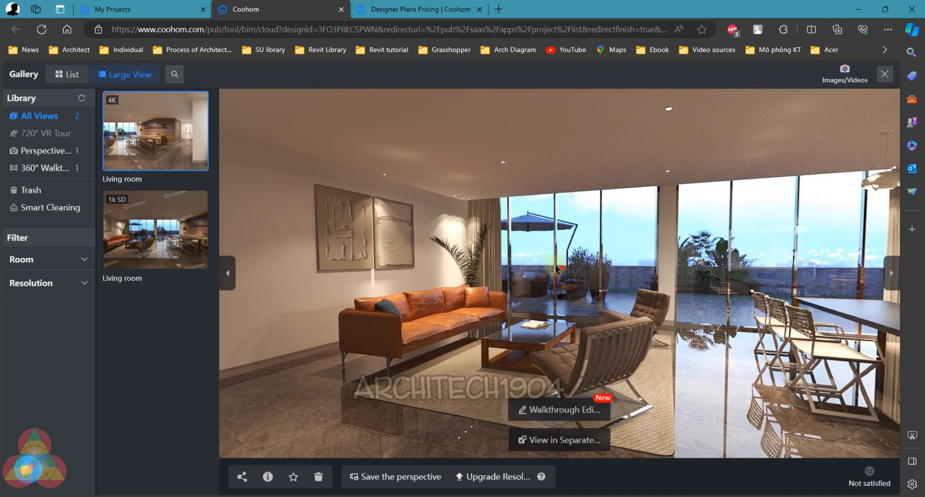
drag(556, 268, 512, 247)
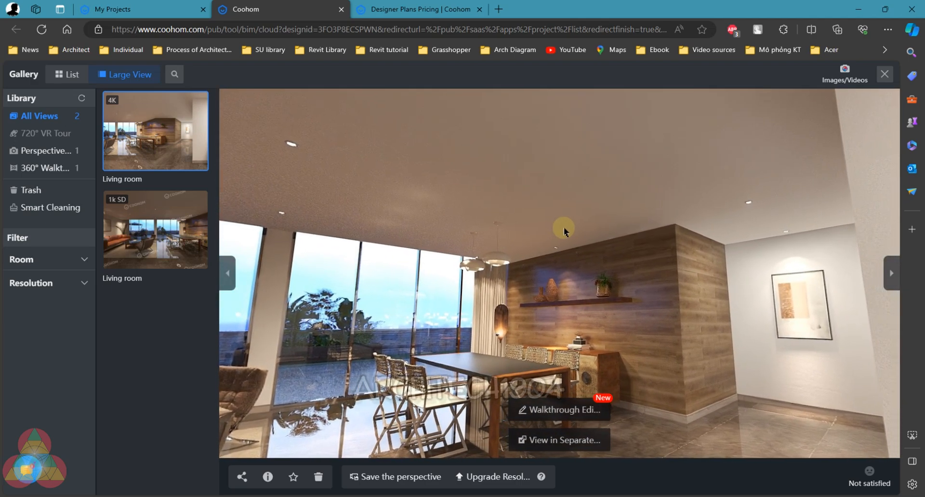
drag(496, 290, 727, 217)
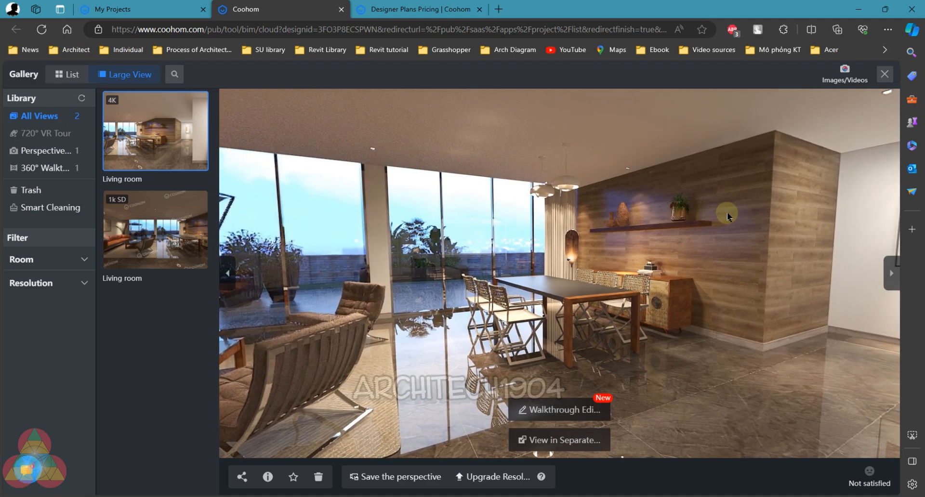
drag(453, 275, 273, 406)
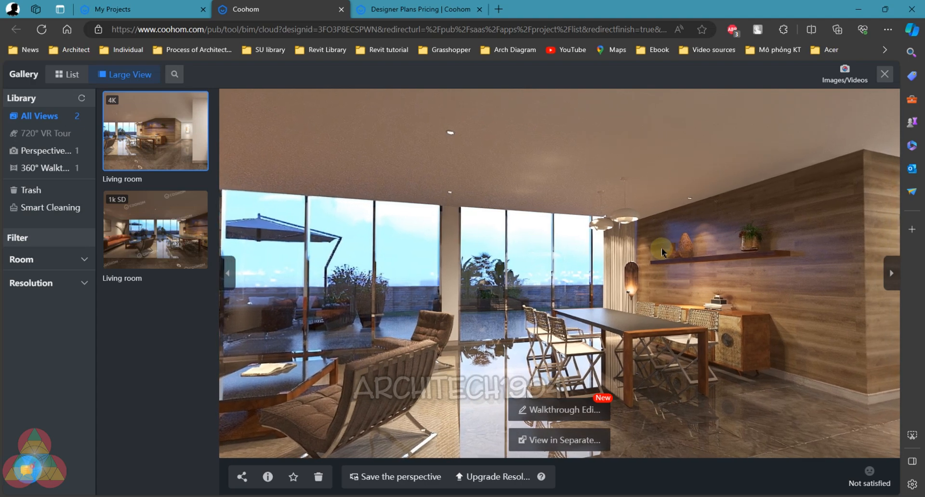
drag(694, 248, 754, 245)
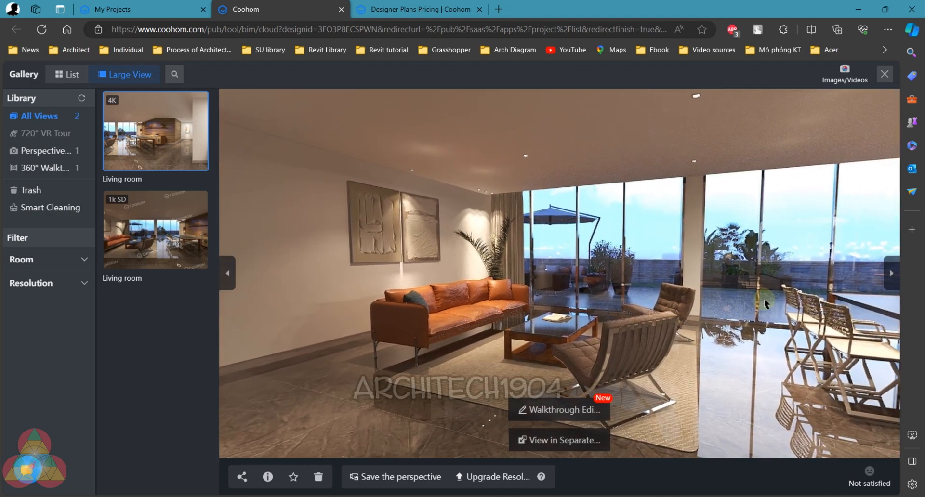
drag(764, 299, 209, 345)
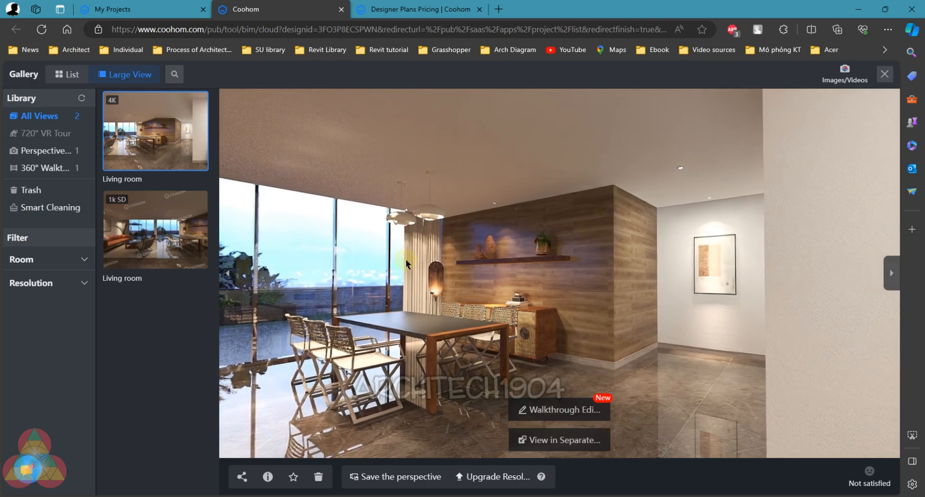
drag(277, 282, 394, 274)
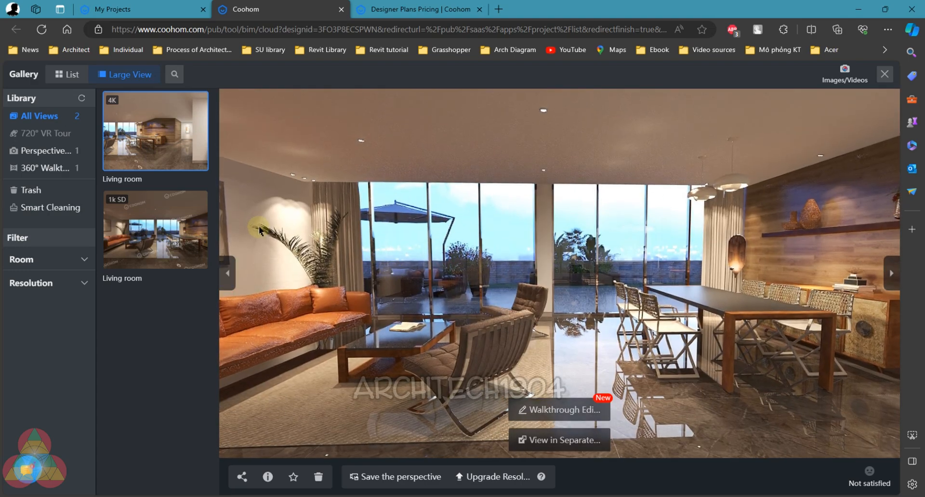
drag(260, 231, 417, 258)
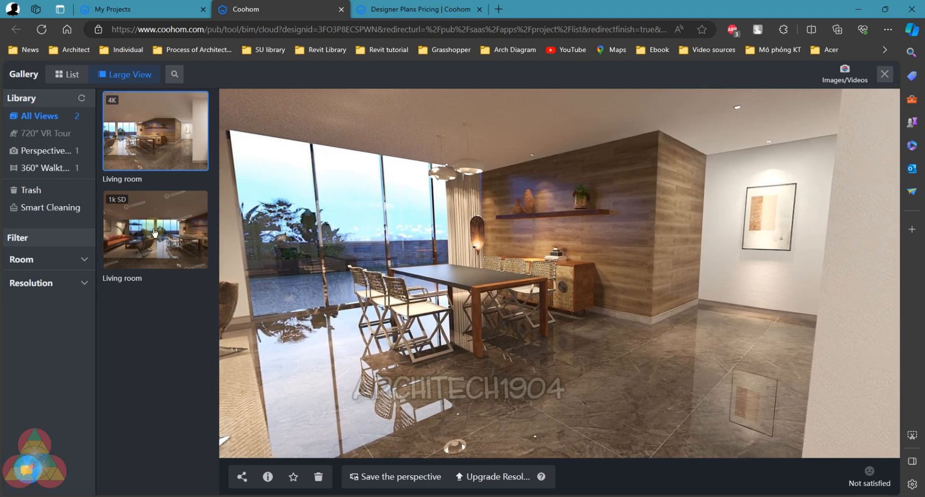
mouse_move(359, 229)
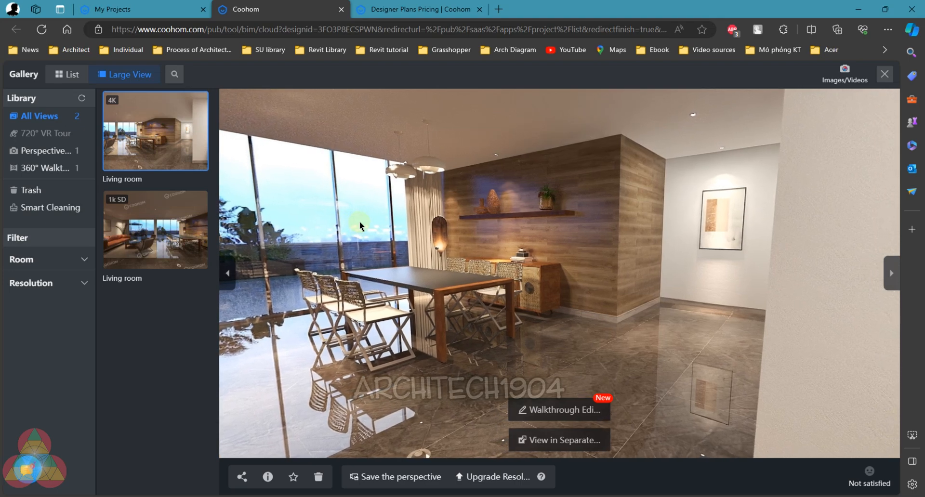
drag(360, 224, 768, 282)
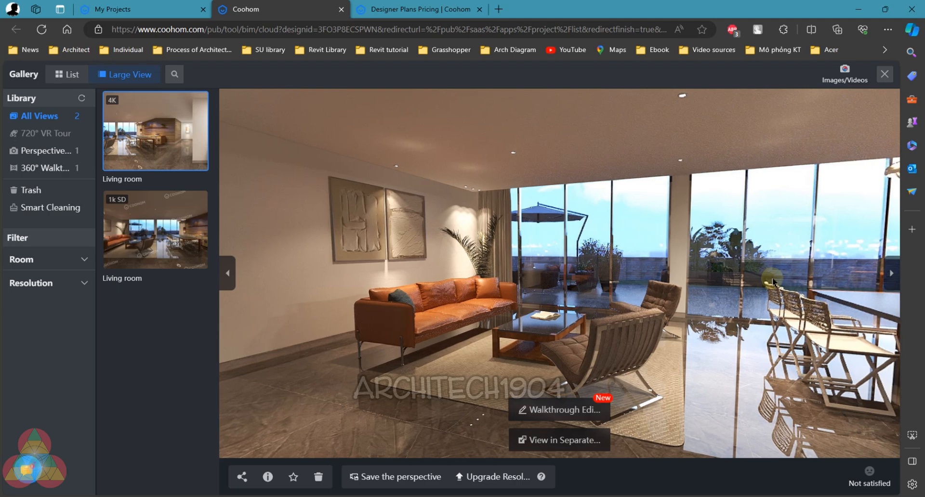
drag(636, 289, 661, 299)
drag(515, 285, 345, 287)
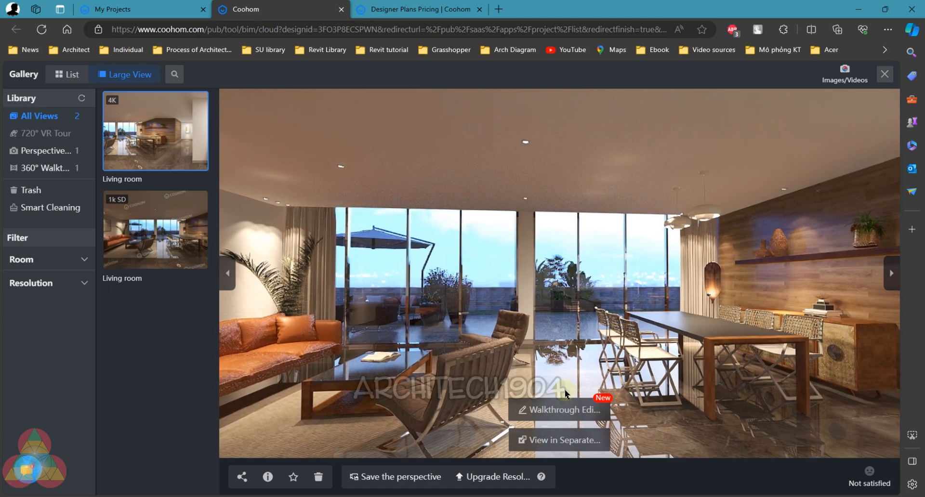
Switch to Snipping Tool to view the maximized capture of the plan prices, and enlarge the Coohom QR code image in Windows Photo Viewer
mouse_move(506, 496)
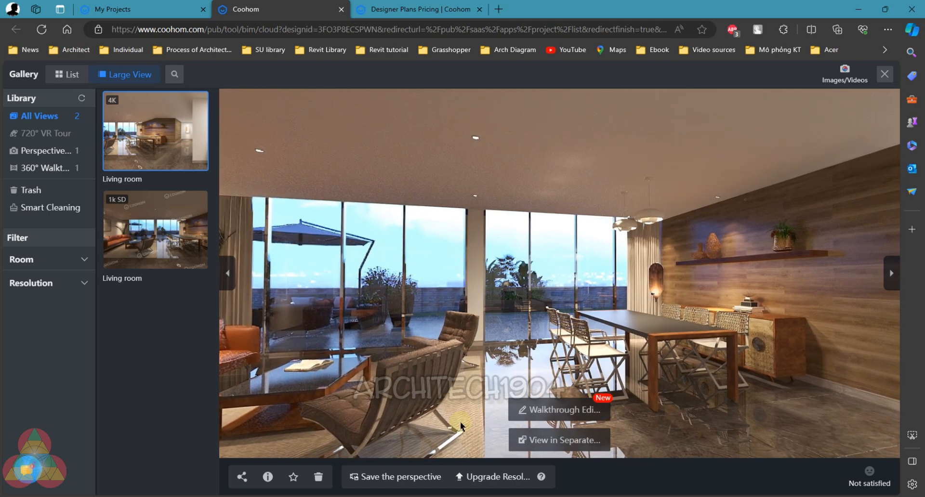
click(508, 458)
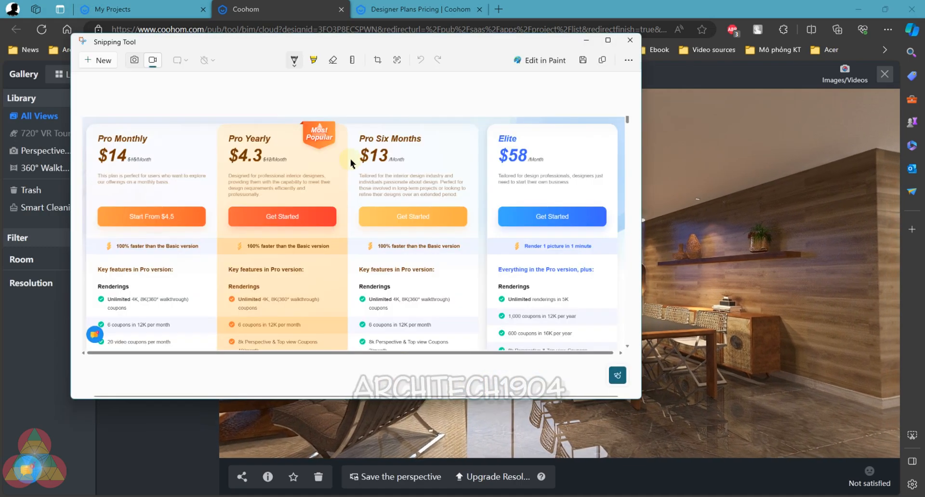
click(608, 40)
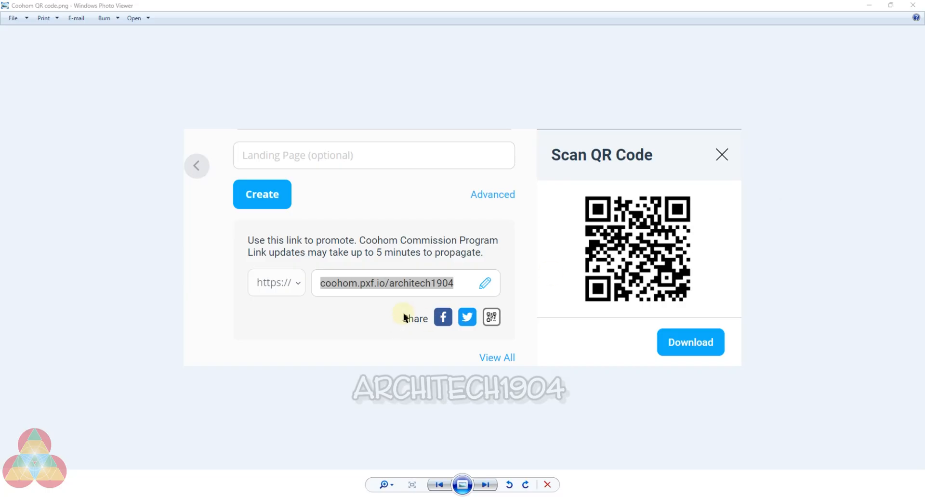
scroll(400, 323, up, 2)
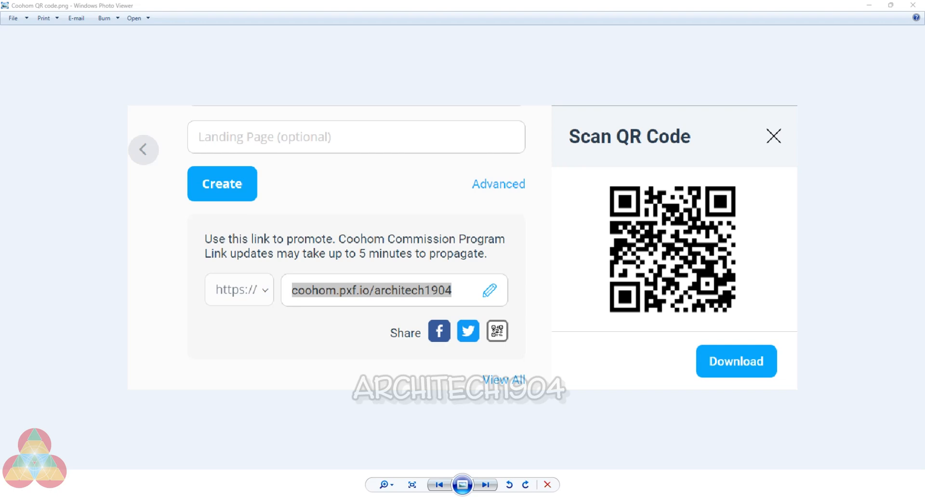
click(497, 496)
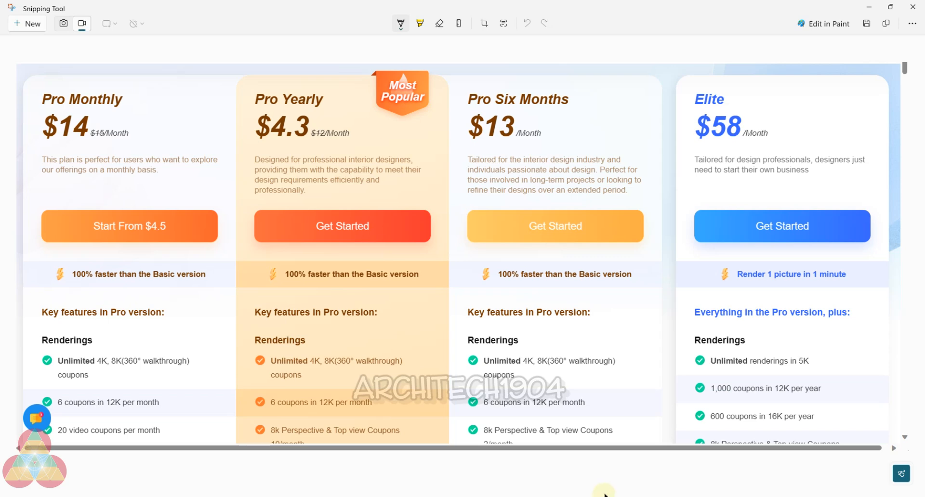
mouse_move(601, 496)
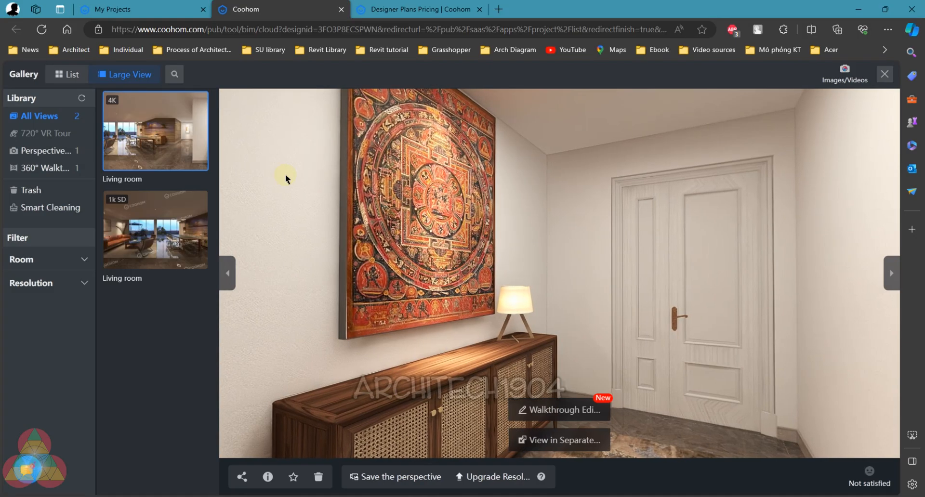
Search Windows for the Coohom desktop app with "coo", and return to the living room walkthrough in the browser
drag(286, 175, 738, 254)
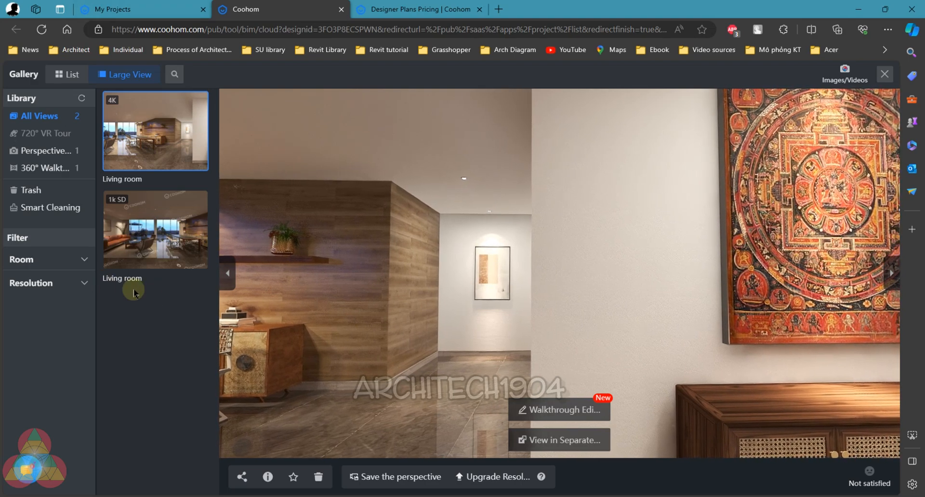
drag(330, 239, 491, 300)
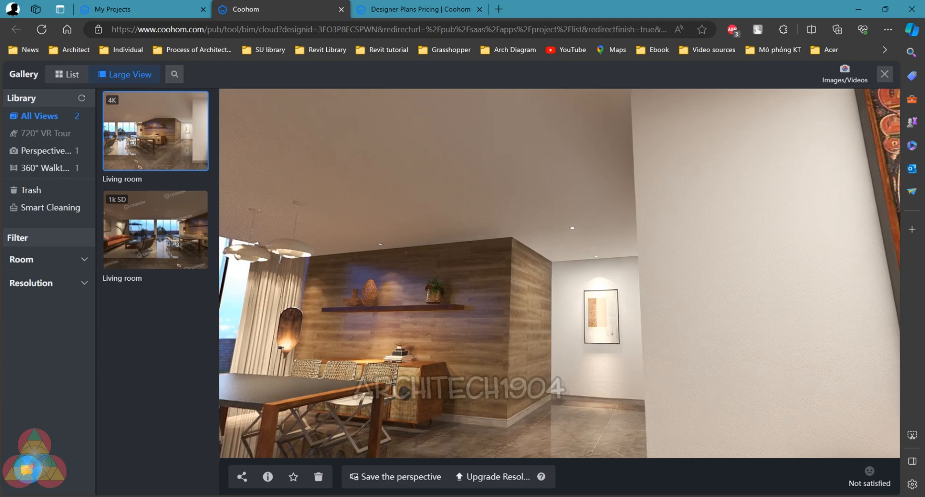
key(super)
text(coo)
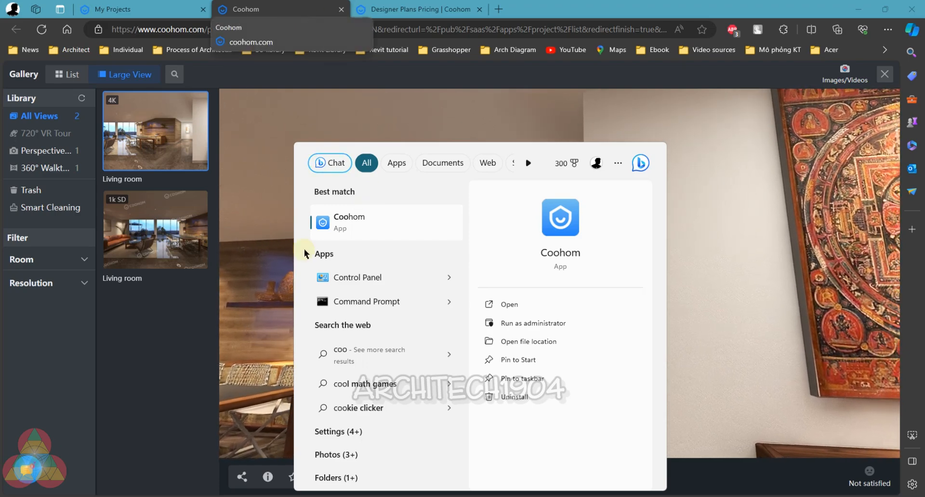
click(289, 11)
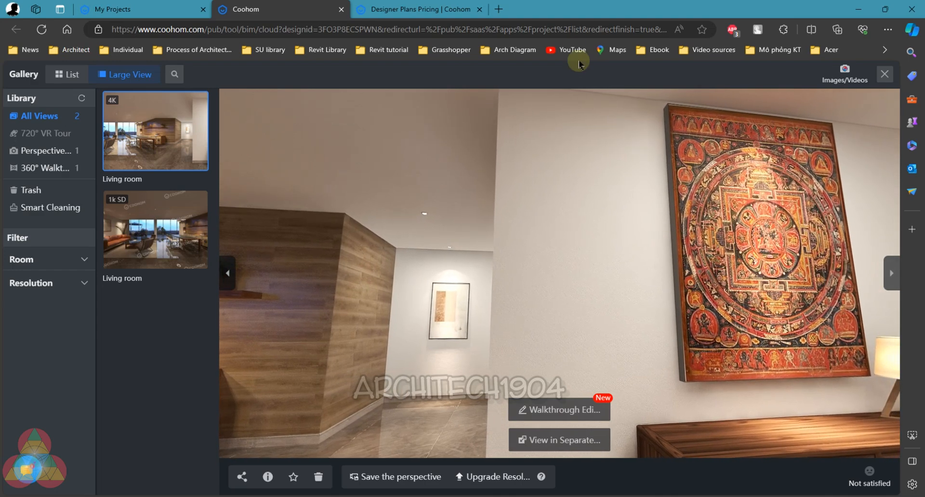
Examine the living room walkthrough in a full turn, from the mandala painting past the entrance door and bathroom to the sofa area
drag(607, 281, 409, 283)
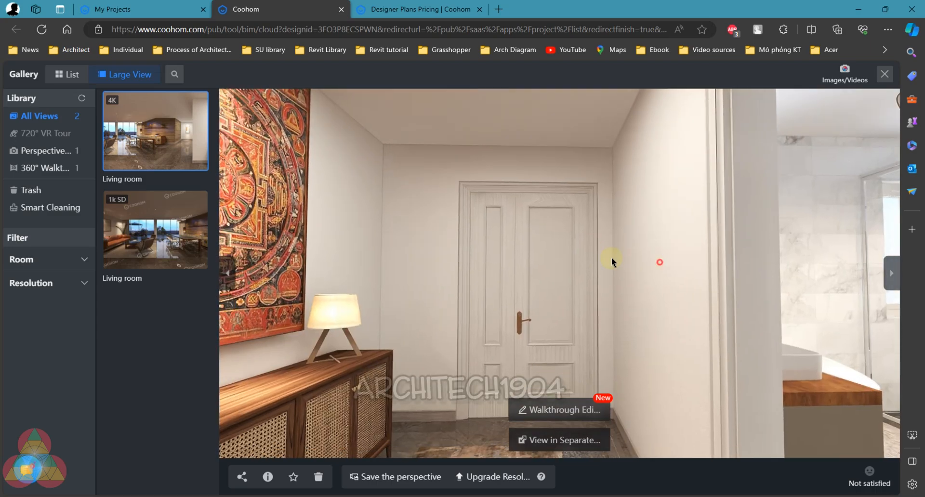
drag(611, 258, 554, 265)
drag(669, 256, 545, 268)
drag(642, 267, 558, 244)
drag(615, 244, 455, 277)
drag(251, 289, 285, 290)
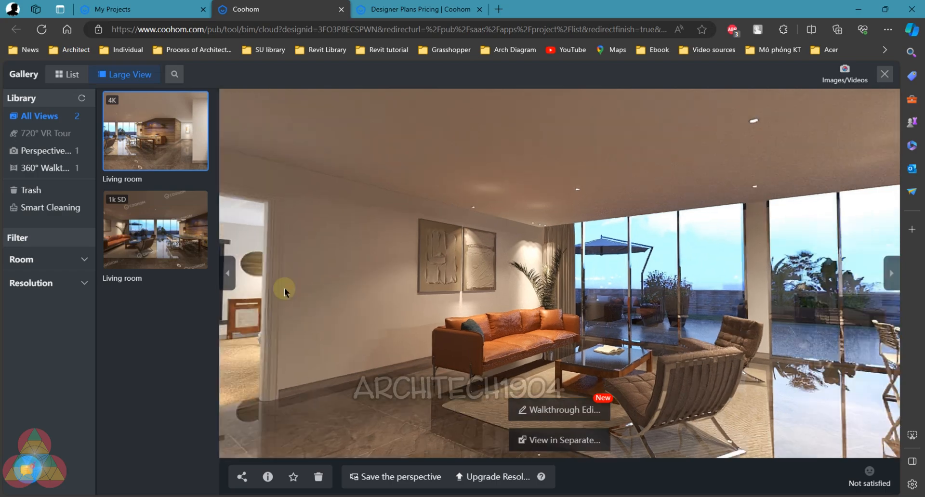
drag(675, 279, 434, 287)
drag(612, 282, 430, 288)
drag(683, 280, 464, 287)
drag(650, 283, 434, 284)
drag(605, 278, 694, 237)
Inspect the walkthrough render up close, covering the floor reflections, sofa area, terrace windows, dining table and wood-clad wall
scroll(385, 238, up, 3)
drag(482, 270, 685, 288)
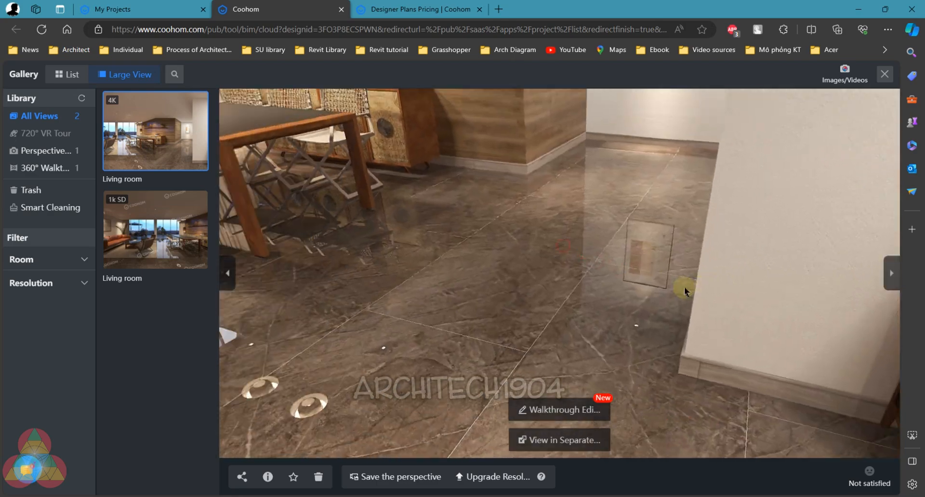
drag(583, 207, 722, 316)
mouse_move(486, 270)
mouse_down()
mouse_move(704, 296)
mouse_move(658, 282)
mouse_up()
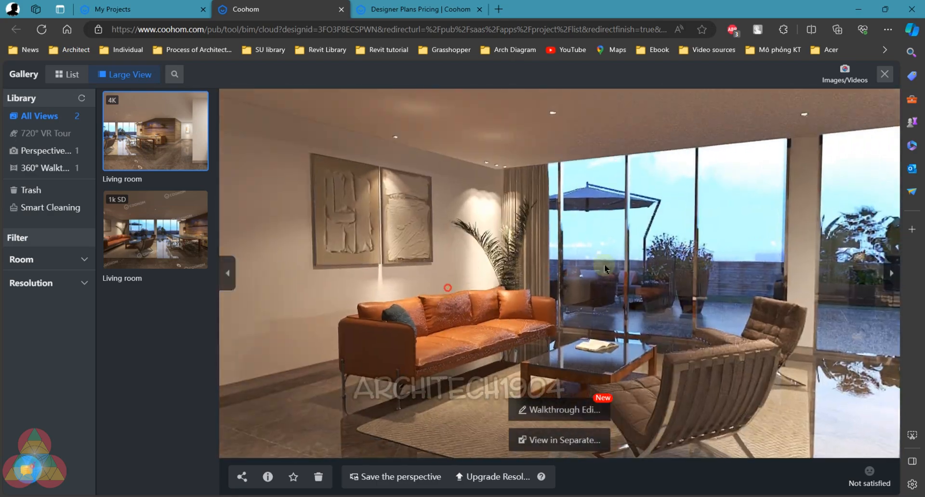
drag(448, 290, 656, 291)
drag(434, 290, 617, 289)
mouse_move(406, 279)
mouse_down()
mouse_move(626, 269)
mouse_move(333, 256)
mouse_up()
drag(462, 275, 371, 268)
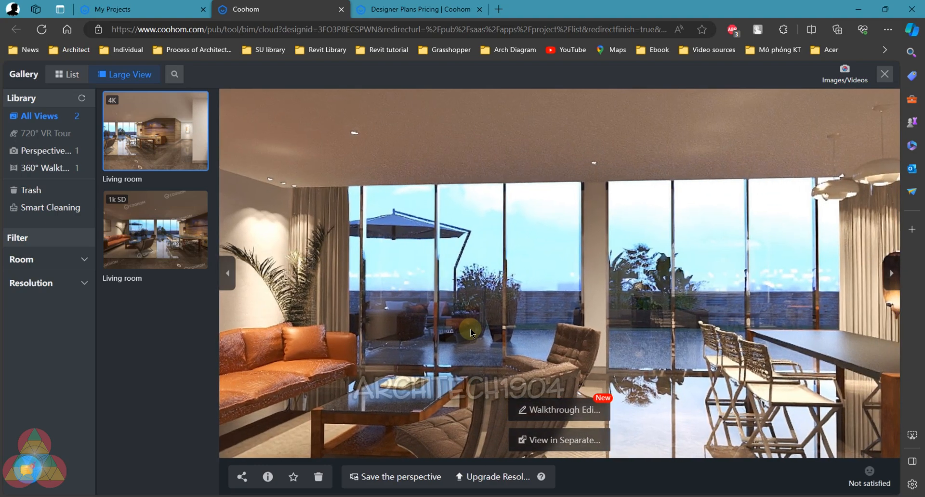
mouse_move(616, 295)
mouse_down()
mouse_move(496, 292)
mouse_move(453, 270)
mouse_up()
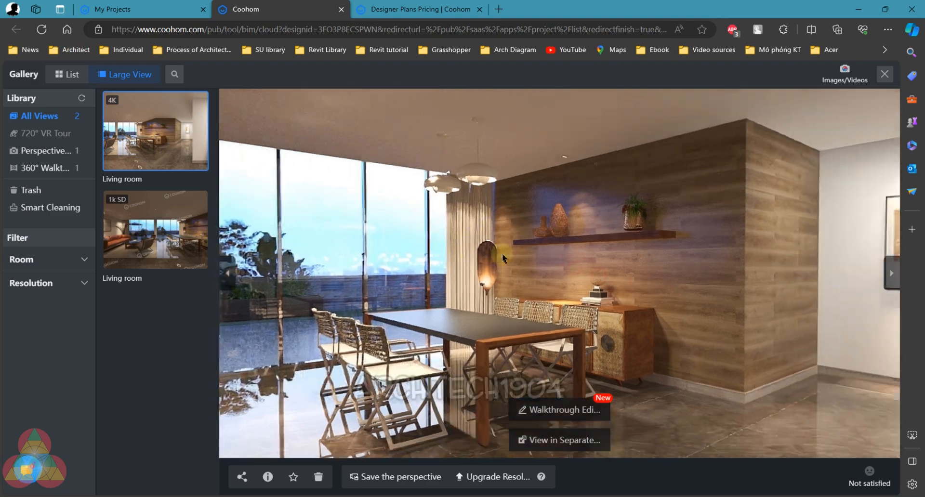
mouse_move(787, 253)
mouse_down()
mouse_move(711, 249)
mouse_move(662, 268)
mouse_up()
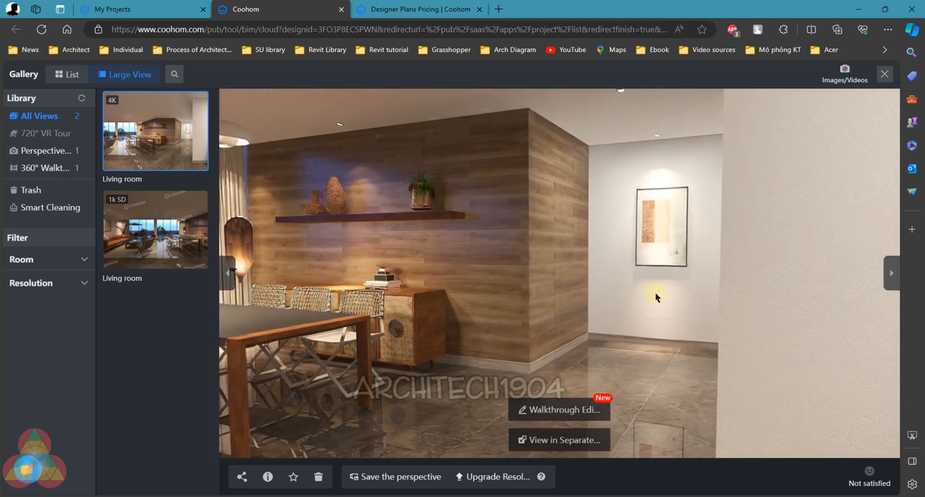
drag(467, 295, 791, 262)
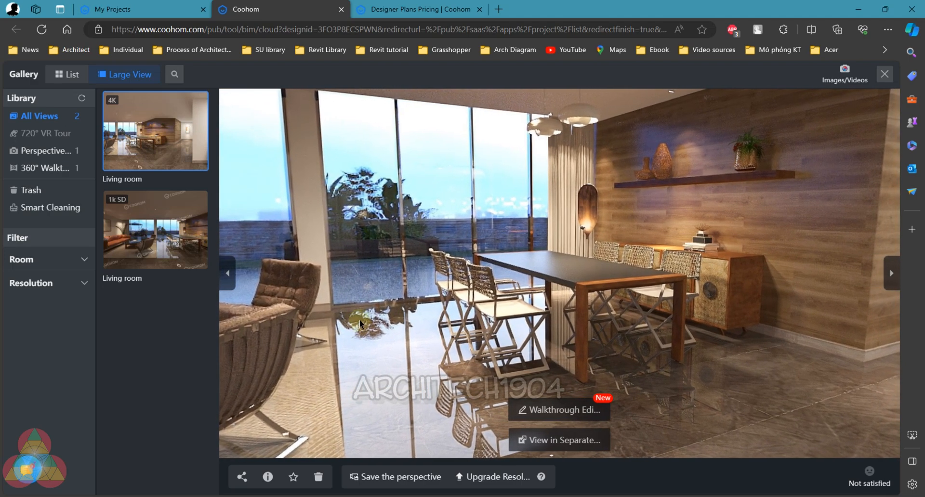
Go to the My Projects page, start a new project, and browse the existing designs offered on its start screen
click(154, 9)
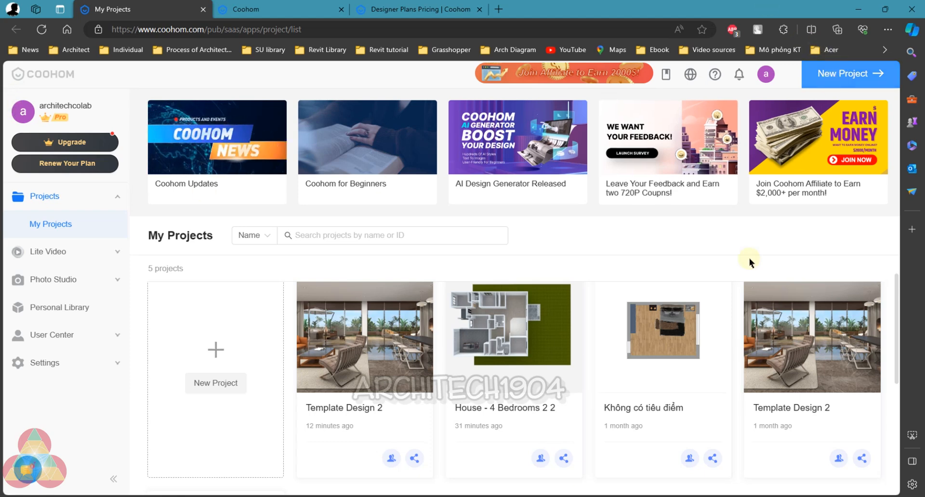
scroll(413, 366, down, 2)
scroll(413, 385, up, 2)
mouse_move(689, 351)
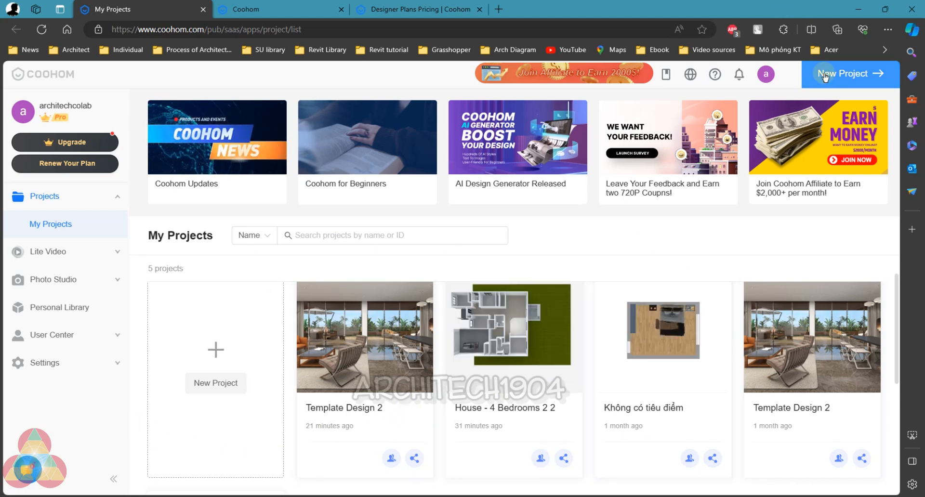
click(825, 76)
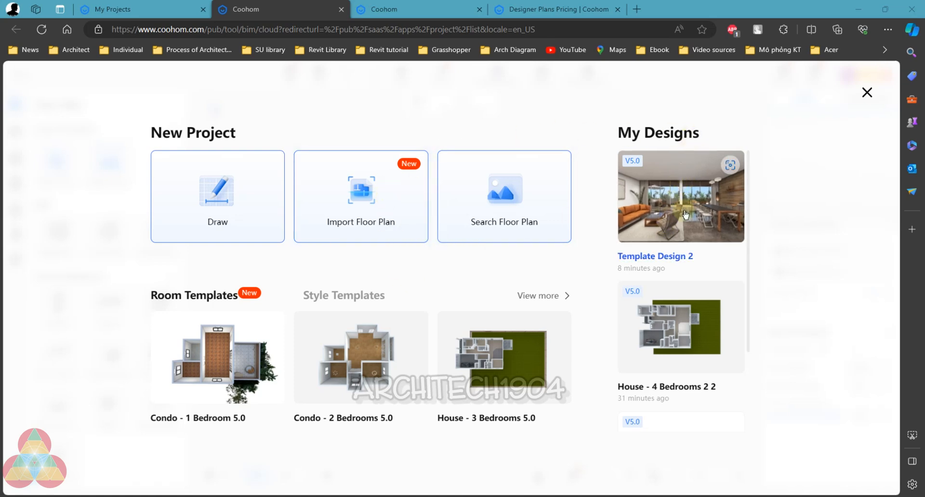
scroll(664, 256, down, 3)
scroll(661, 257, up, 3)
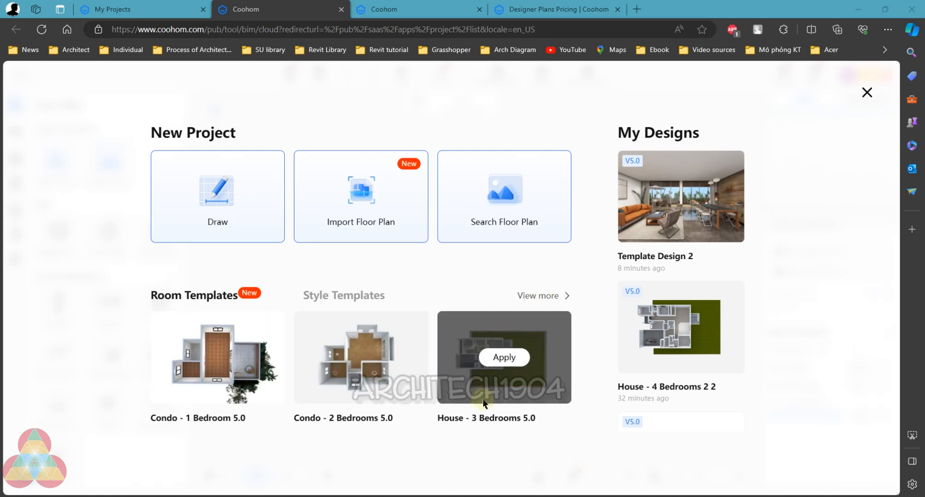
Browse the full list of room templates, from the condos to the four-bedroom house, and return to the start screen
click(547, 296)
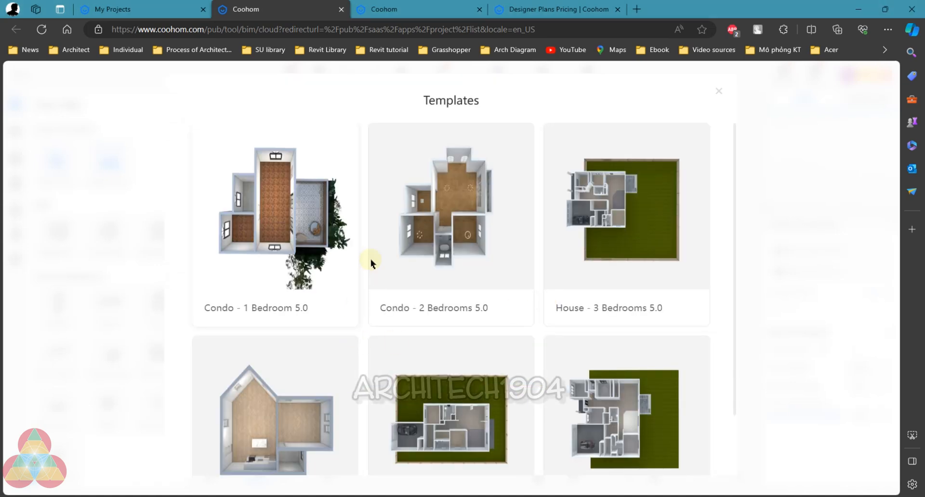
scroll(296, 299, down, 2)
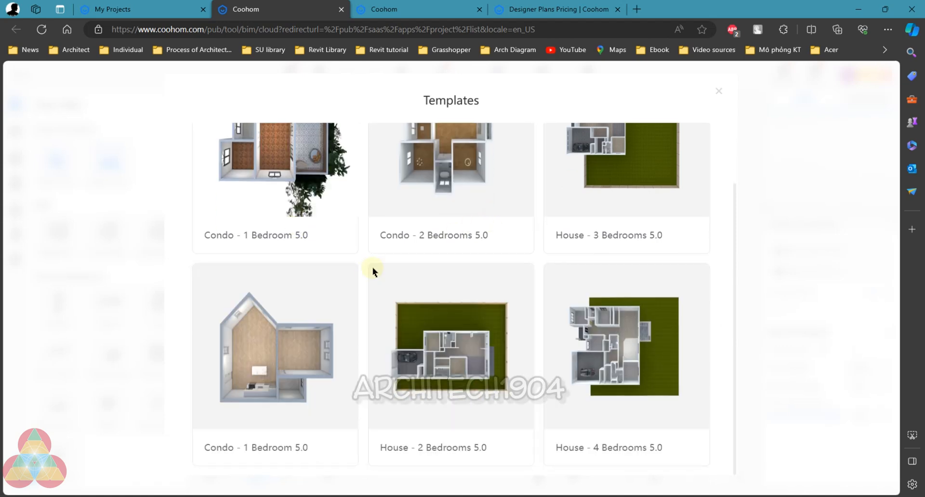
click(721, 93)
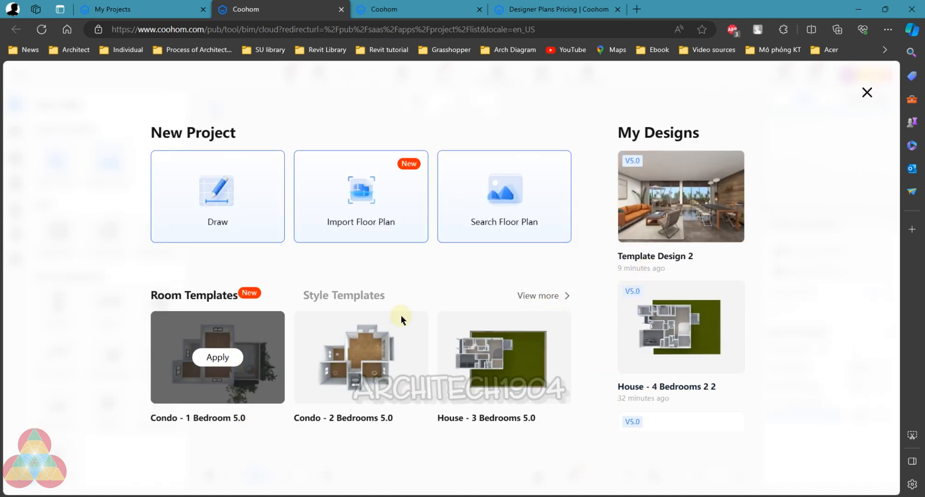
Open the existing Template Design 2 project, allowing clipboard access and waiting for it to load instead of reloading
click(663, 190)
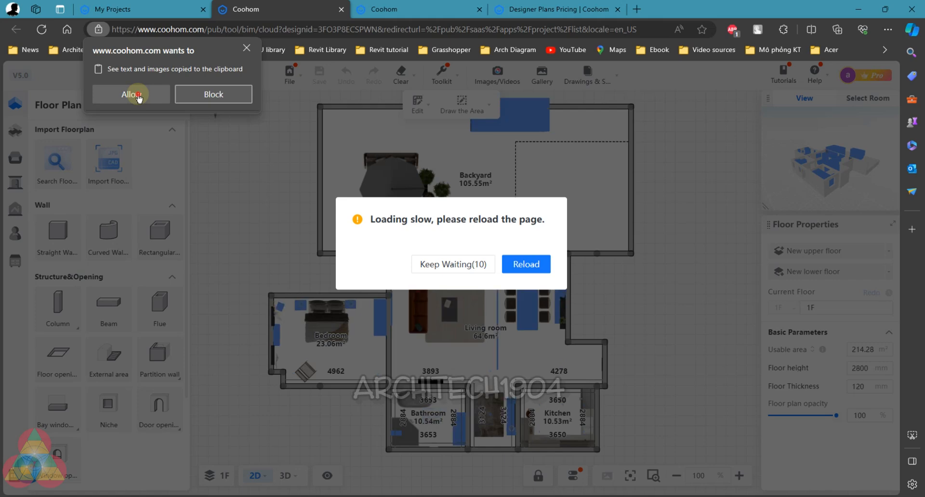
click(137, 96)
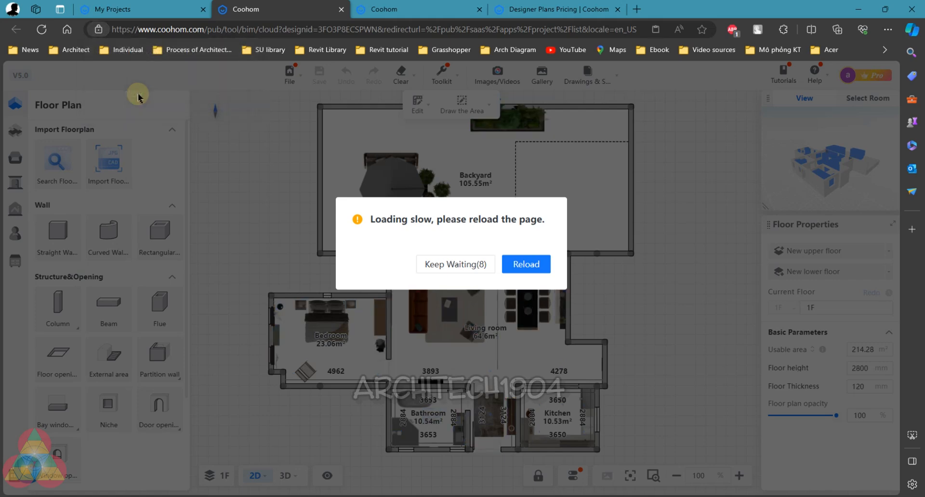
click(462, 268)
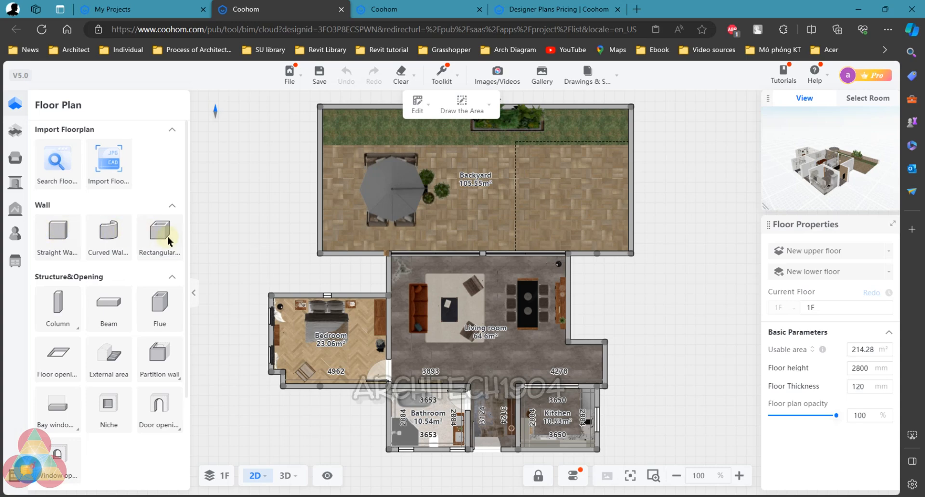
Review the floor plan tools for walls, structure and openings, and doors and windows
scroll(166, 238, down, 2)
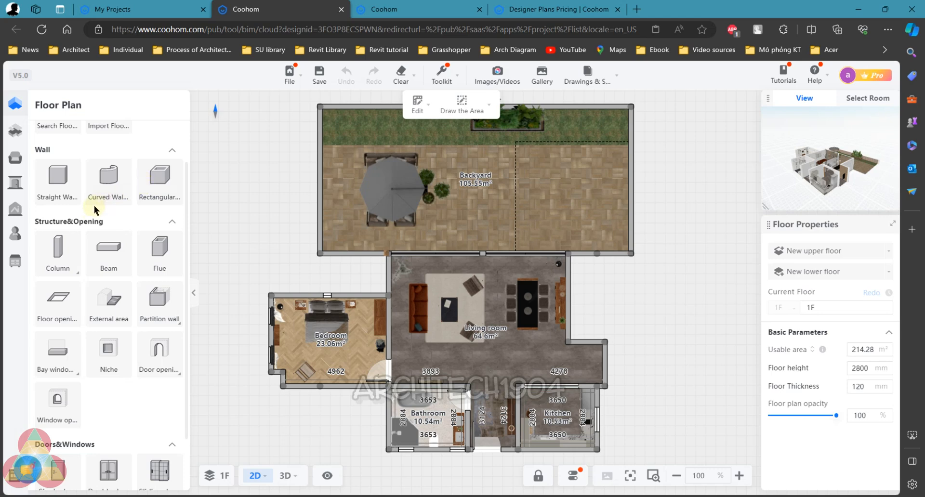
mouse_move(76, 249)
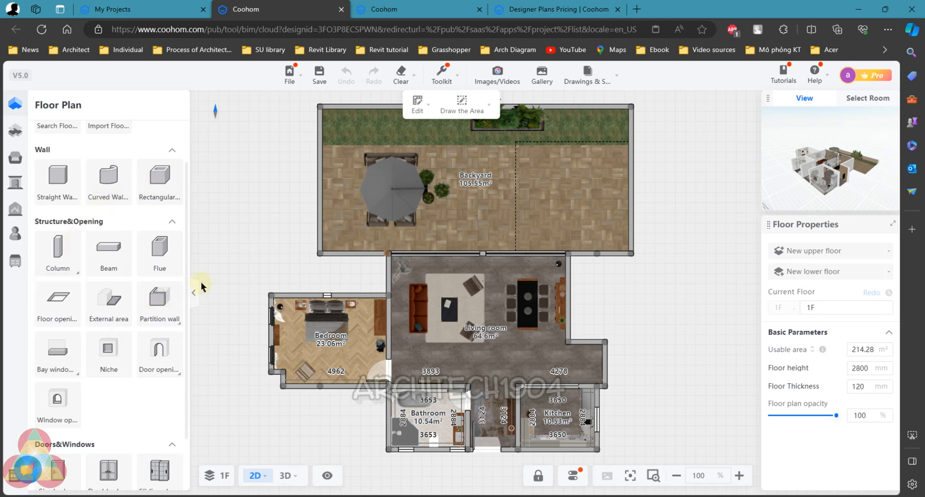
mouse_move(50, 257)
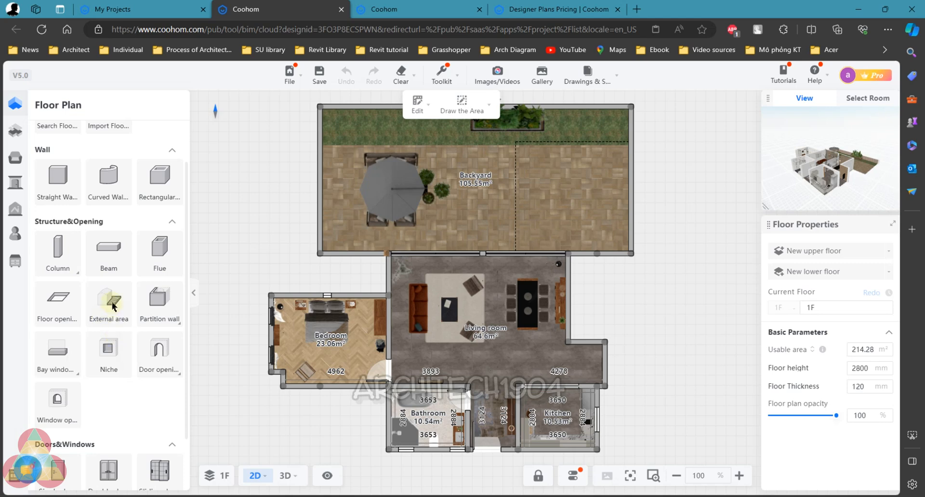
mouse_move(155, 366)
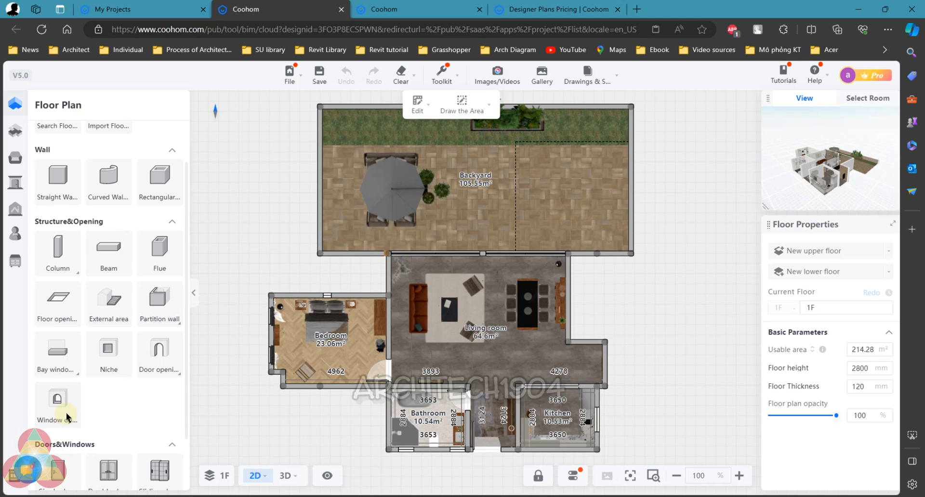
scroll(69, 415, down, 3)
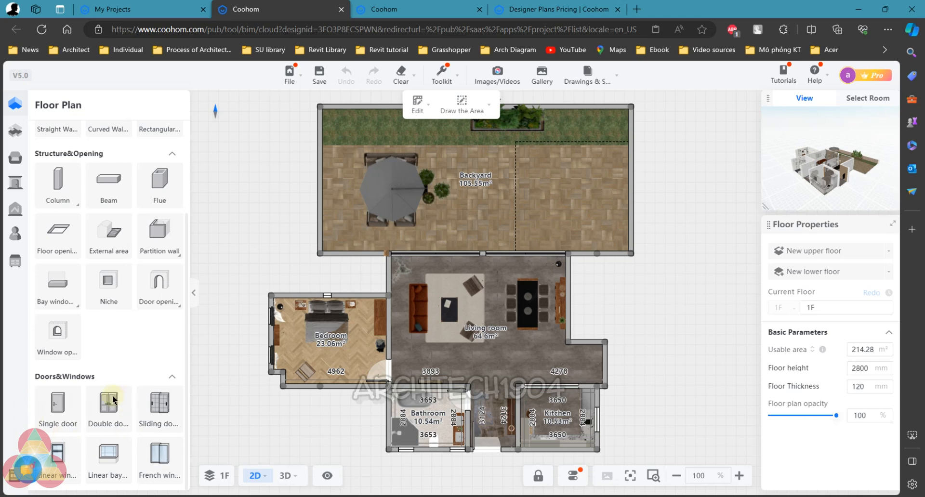
View the 2D ceiling plan, followed by the elevation of the backyard's brick wall on the plan's west side
click(246, 482)
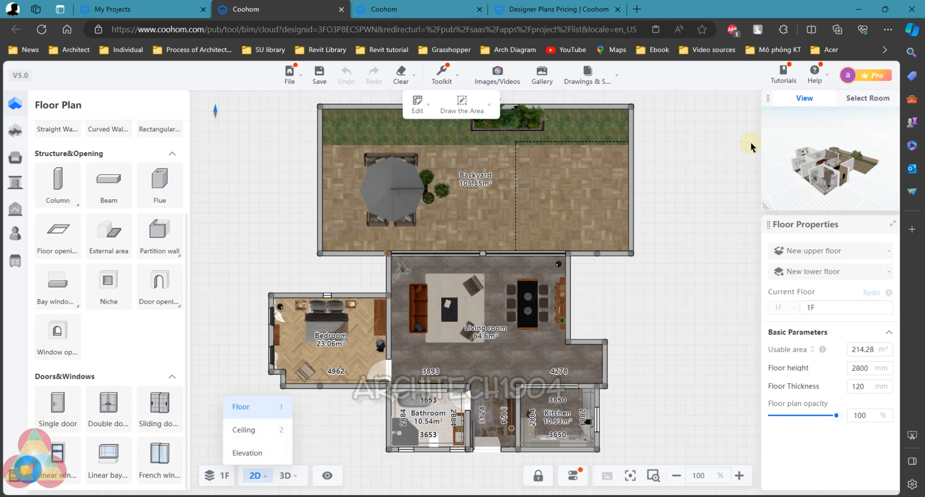
mouse_move(264, 481)
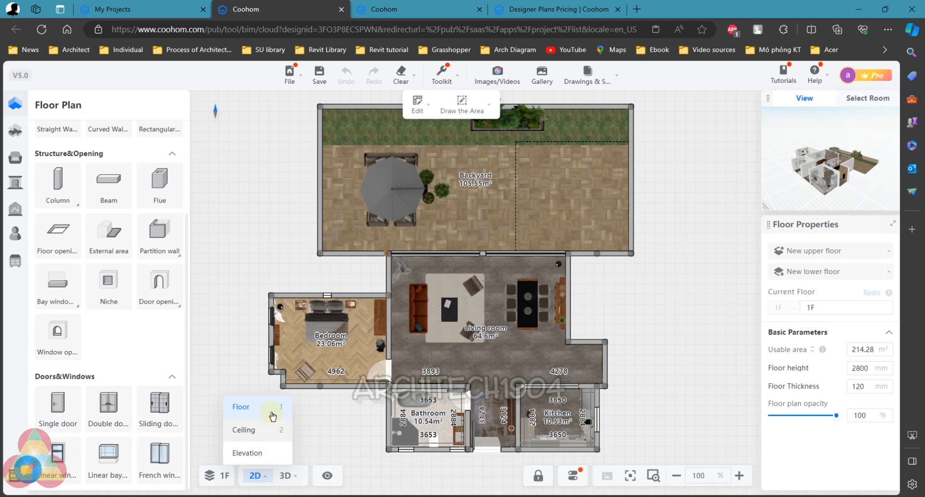
click(253, 439)
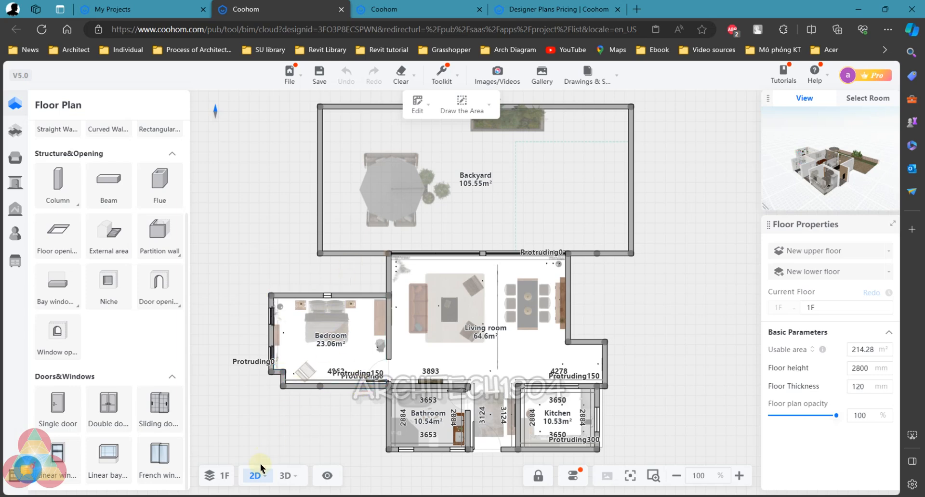
mouse_move(252, 485)
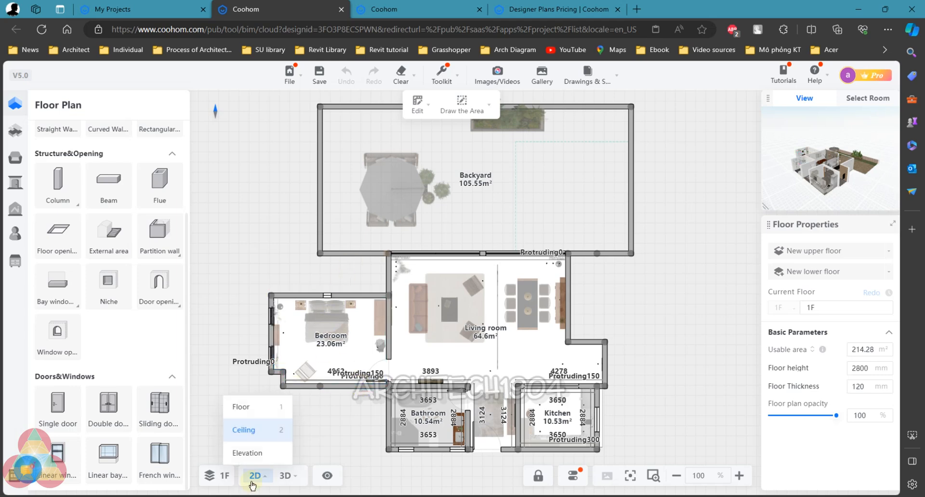
click(249, 452)
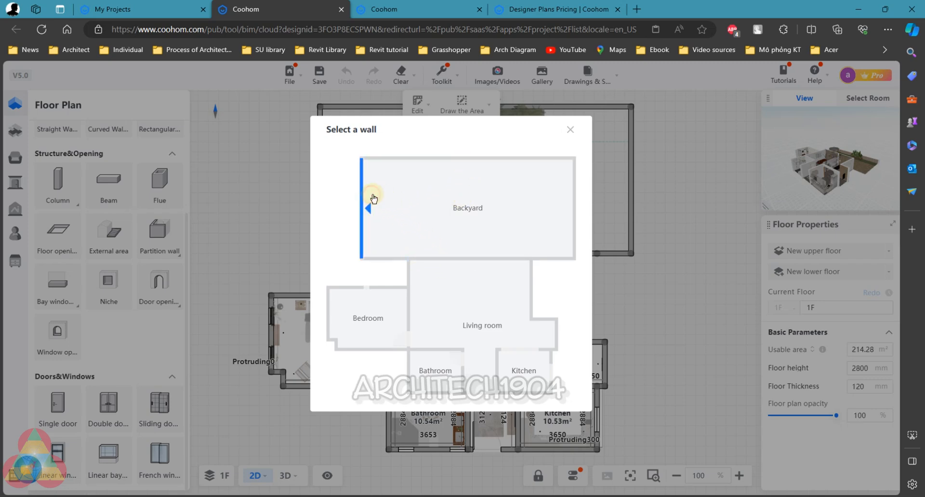
click(364, 230)
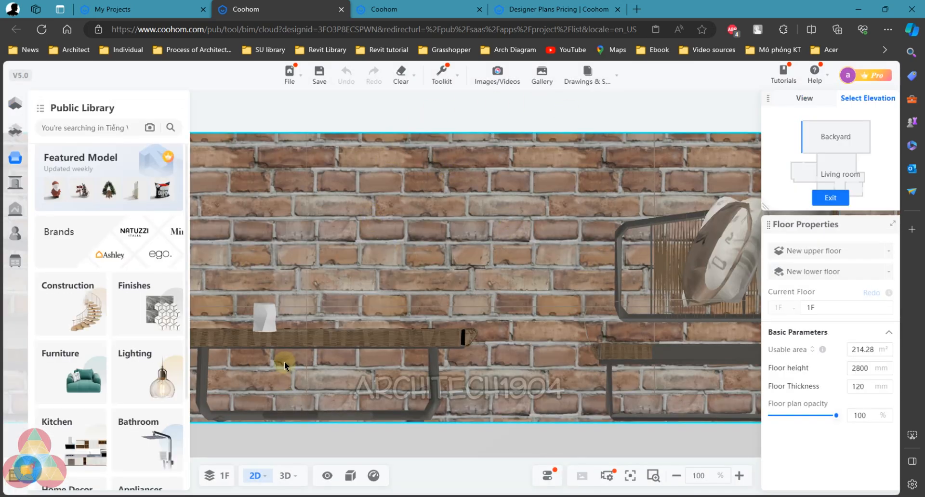
Switch to the 3D Top View and examine the whole house model from several sides, including the bedroom, kitchen and backyard
click(260, 477)
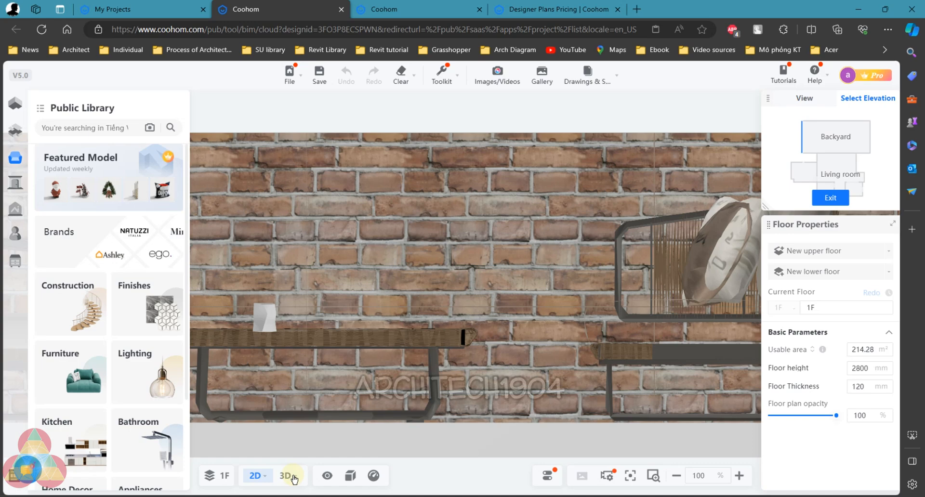
mouse_move(292, 480)
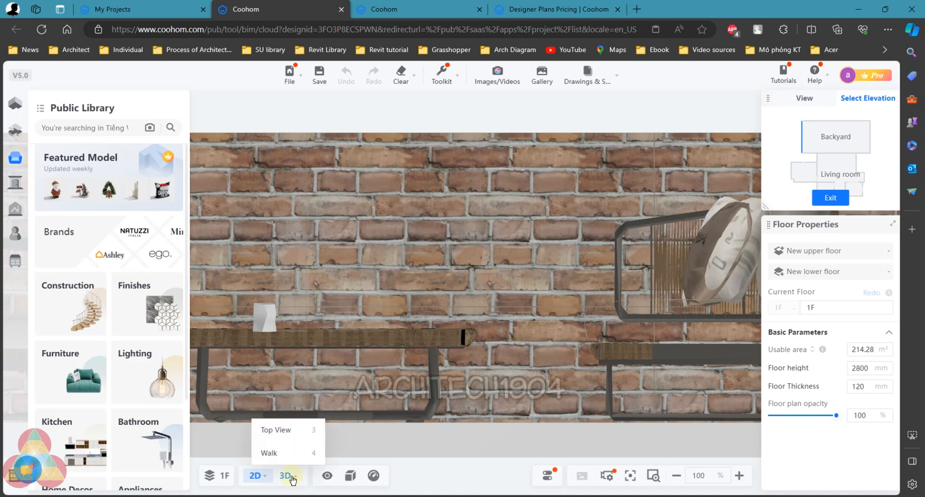
click(285, 432)
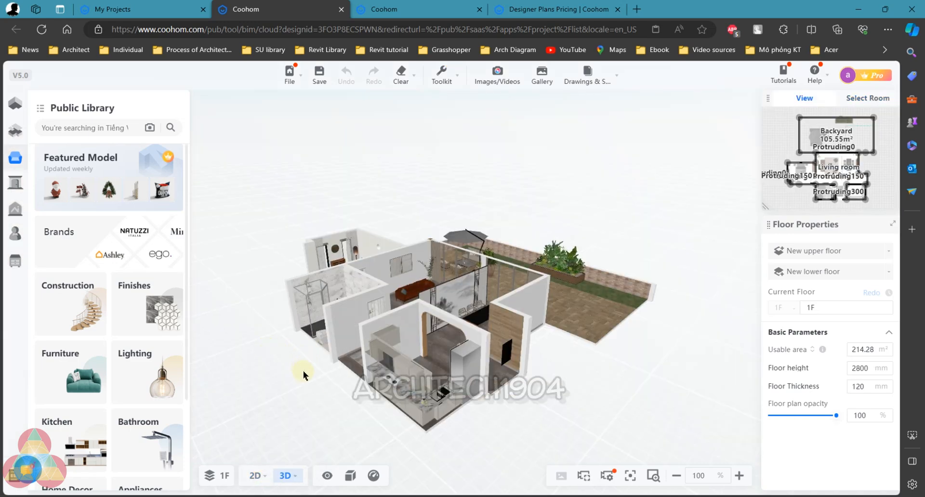
mouse_move(289, 472)
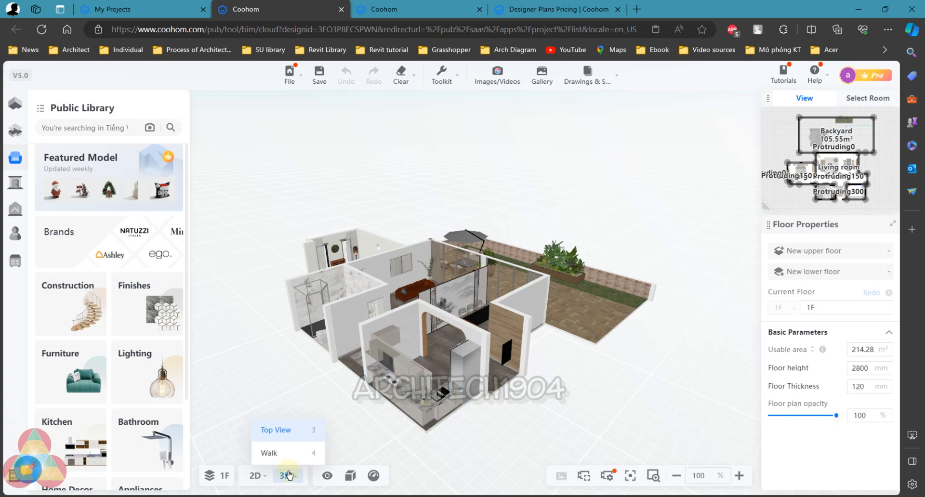
drag(322, 396, 391, 279)
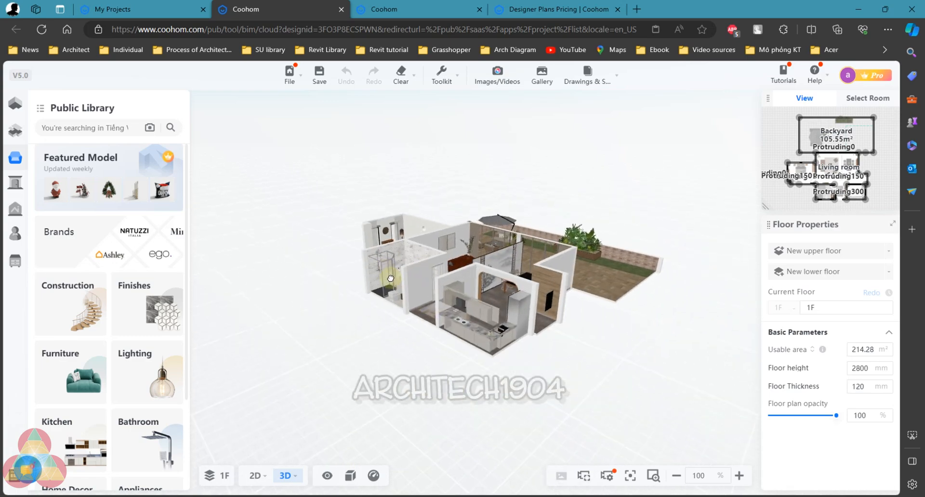
drag(362, 348, 542, 392)
scroll(388, 395, up, 1)
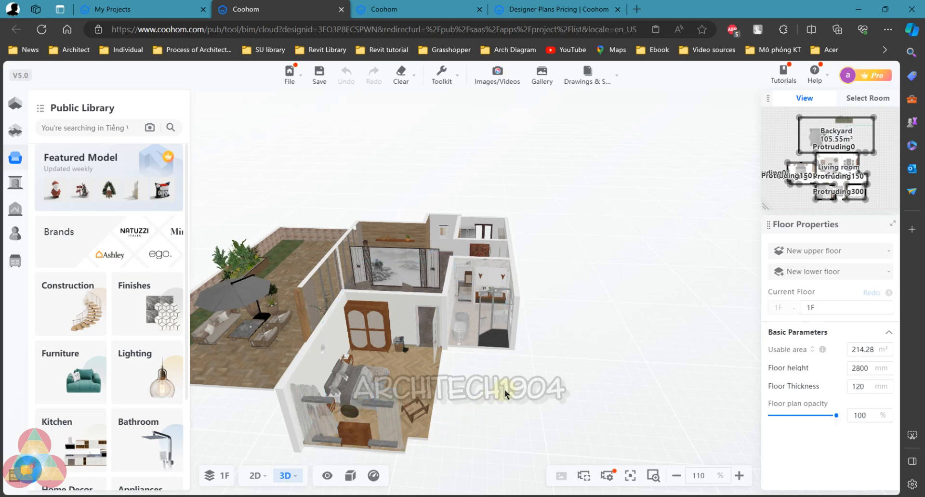
drag(502, 403, 169, 413)
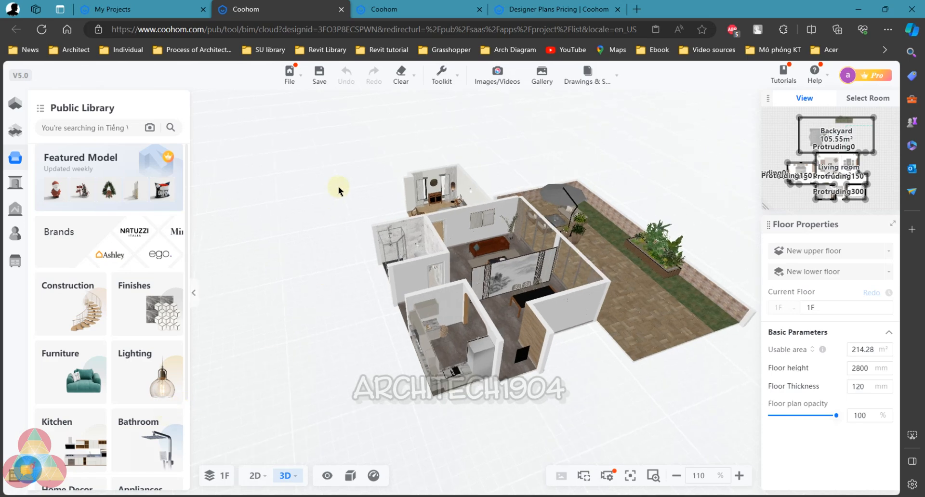
drag(604, 397, 517, 337)
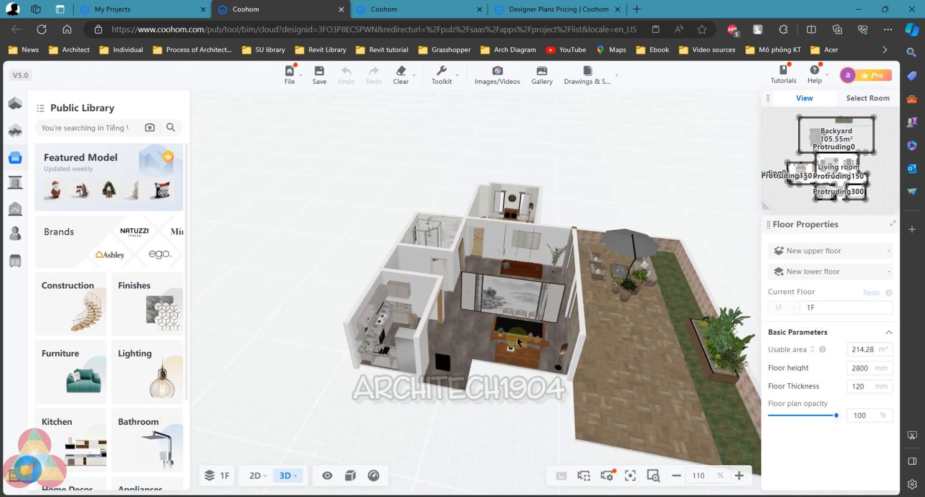
Move the black-topped dining table in the living room toward the terrace, to about 869 mm from the terrace-side wall
scroll(517, 335, up, 5)
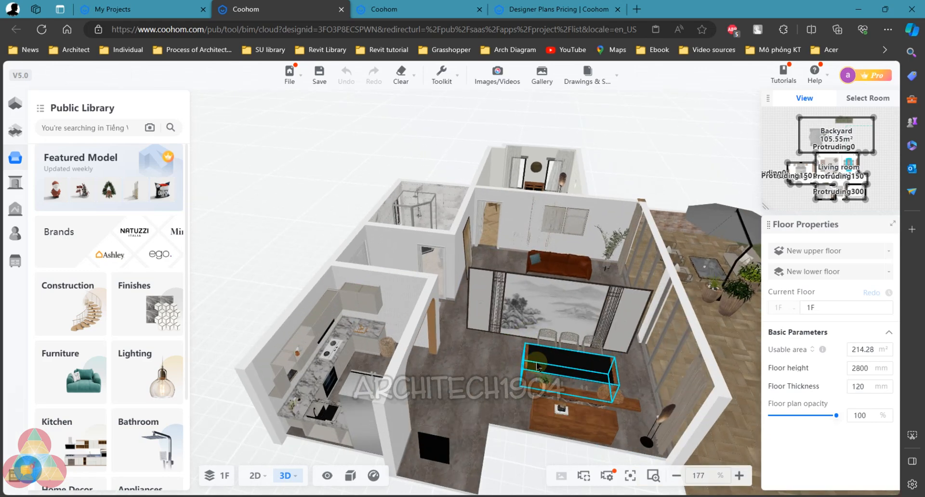
click(536, 367)
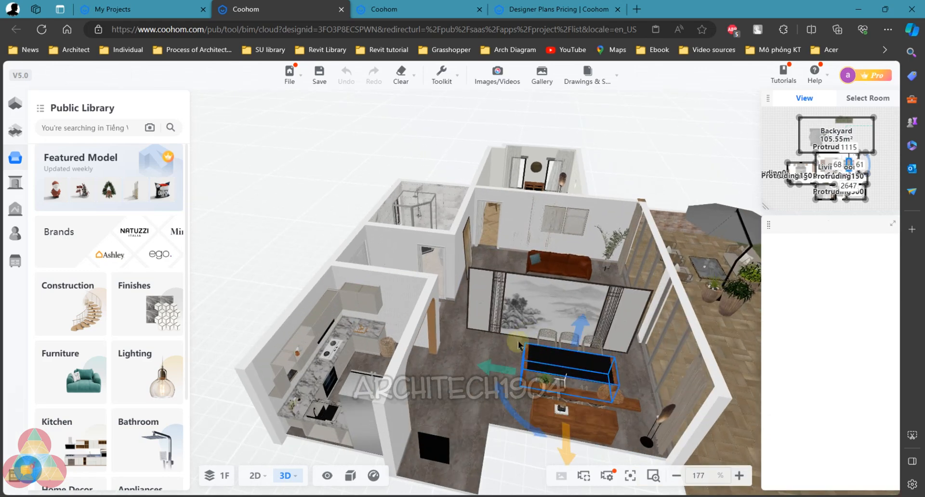
scroll(511, 376, down, 2)
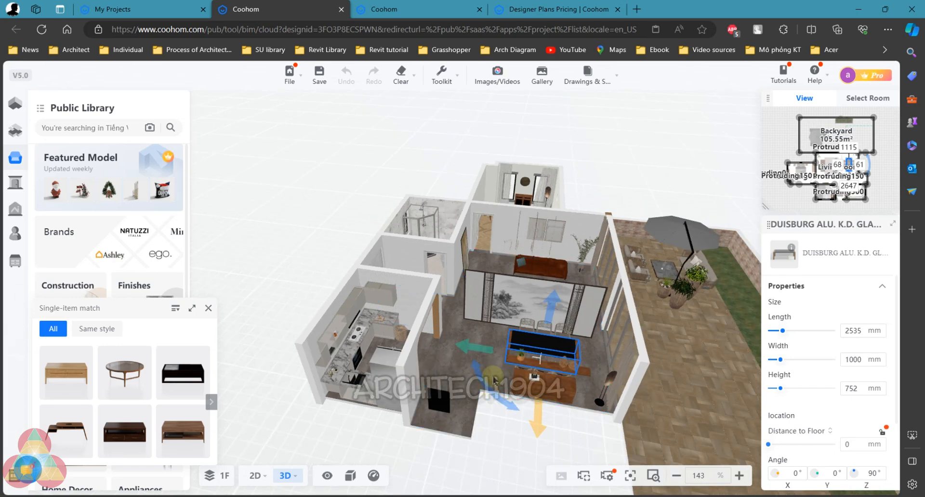
drag(479, 351, 487, 376)
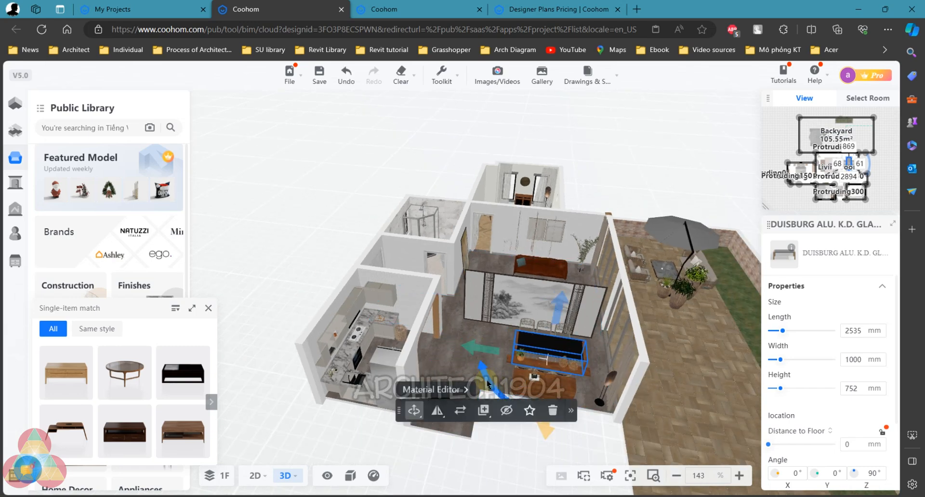
Select the Modern potted plants along the backyard's outer wall and try out their rotation and movement handles
scroll(691, 278, up, 4)
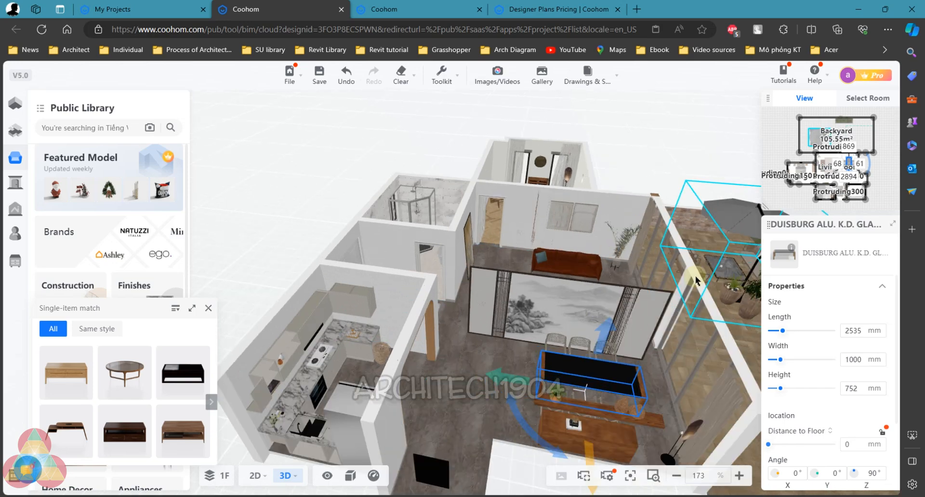
scroll(656, 270, down, 3)
drag(658, 250, 505, 258)
scroll(614, 346, down, 3)
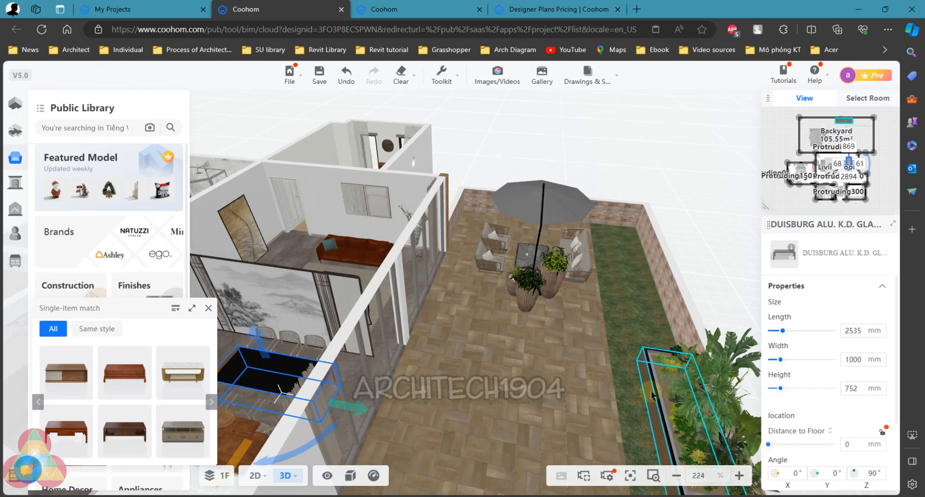
click(597, 343)
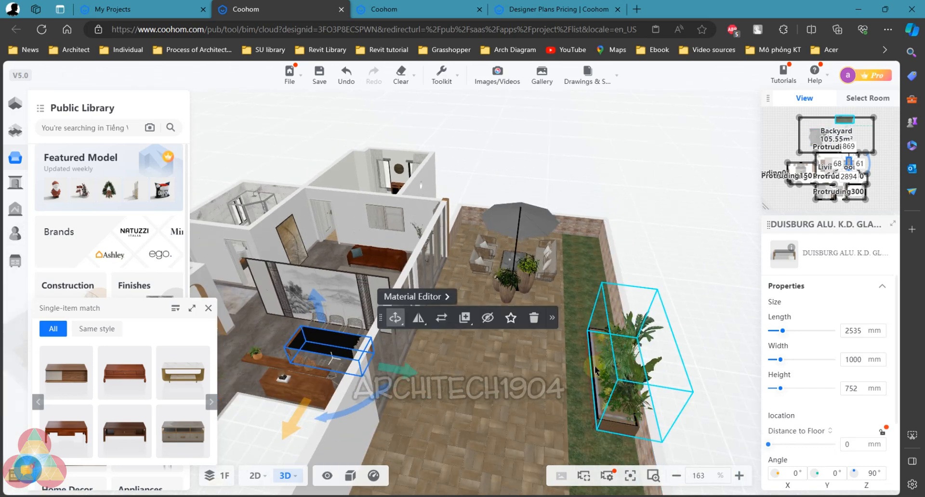
click(597, 342)
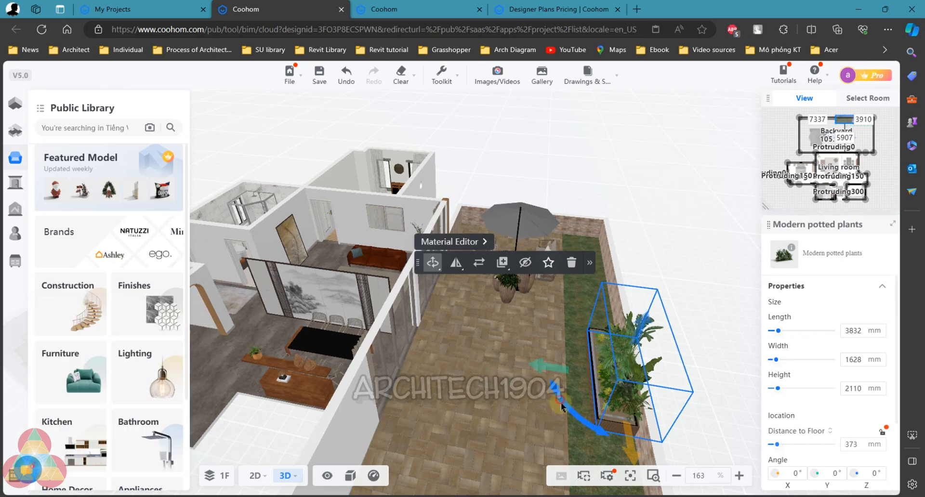
mouse_move(561, 406)
mouse_down()
mouse_move(617, 430)
mouse_move(559, 410)
mouse_up()
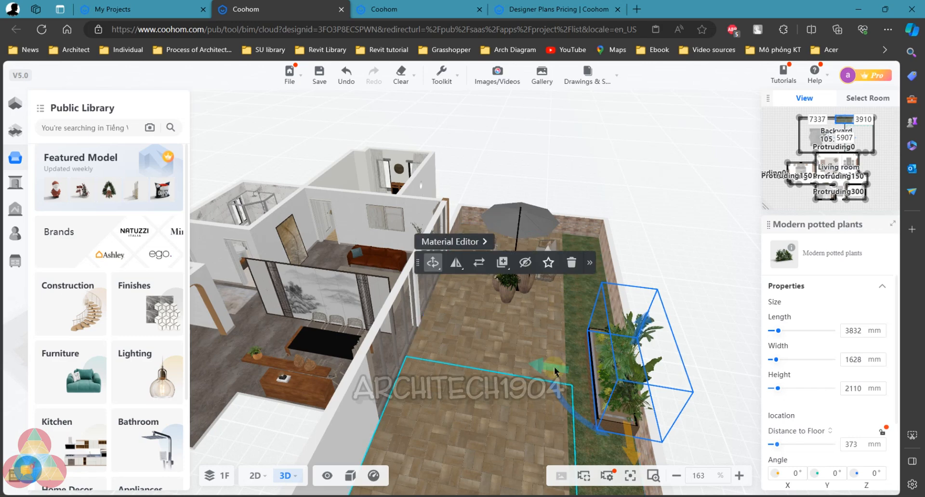
drag(633, 444, 633, 444)
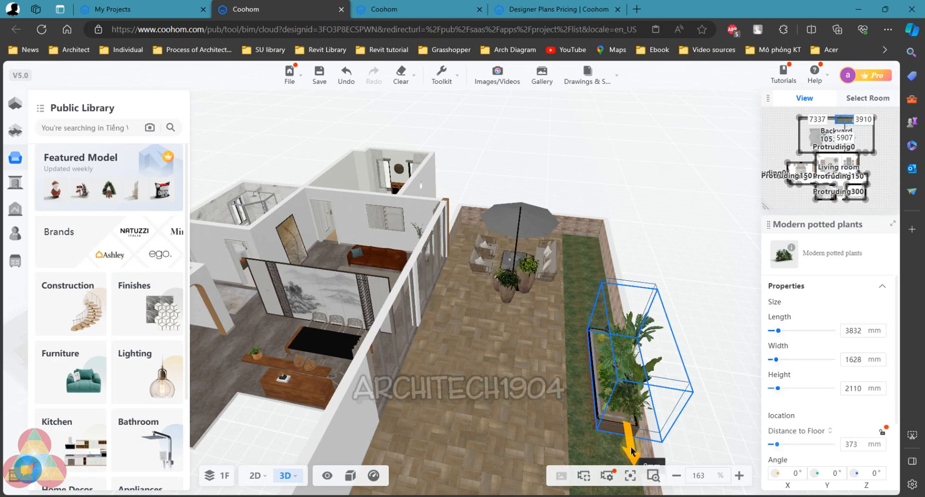
mouse_move(449, 266)
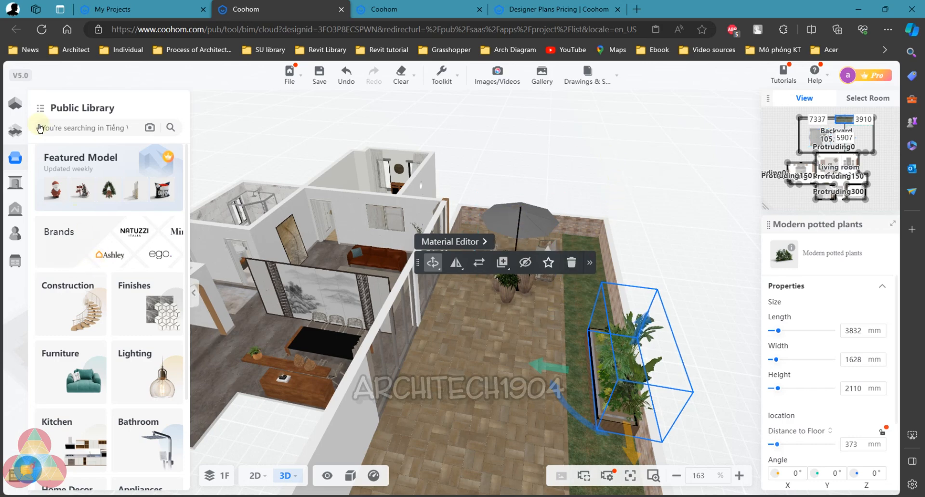
Draw three connected straight walls in Professional mode beside the backyard, about 3340, 4970 and 6444 mm long, the last crossing the backyard's east wall
click(21, 108)
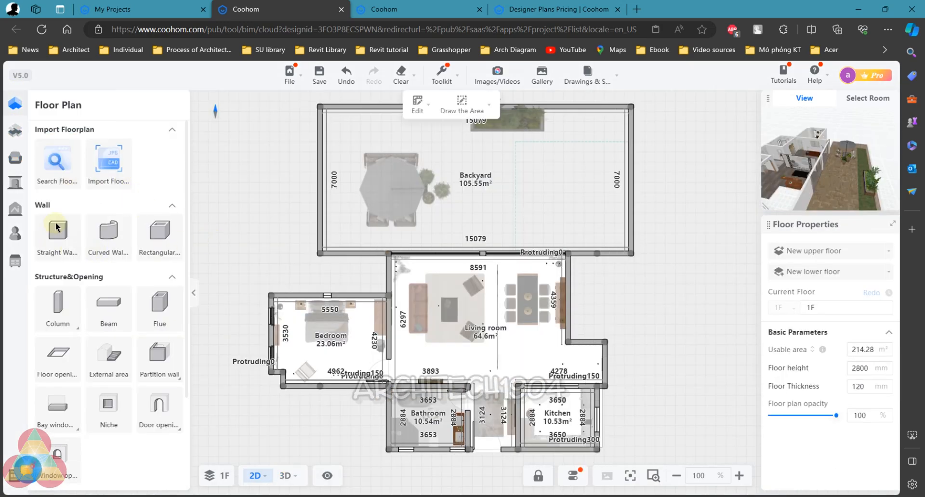
click(57, 230)
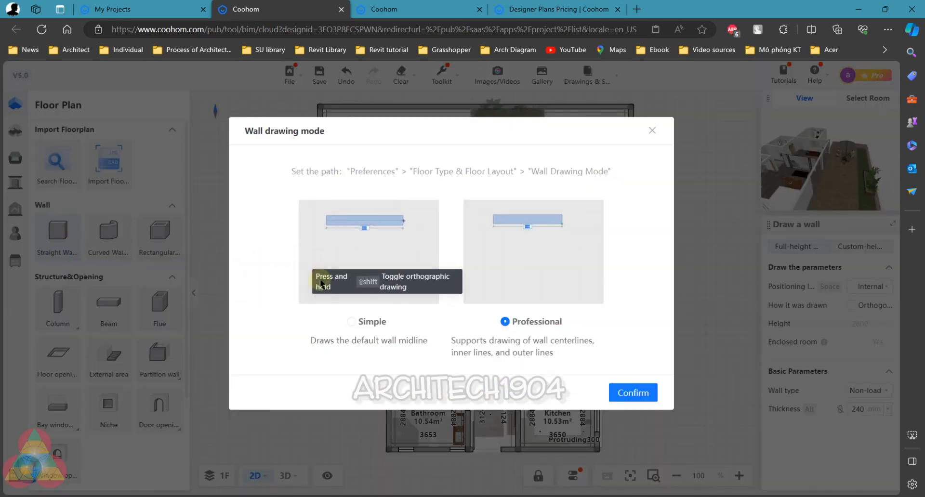
click(636, 392)
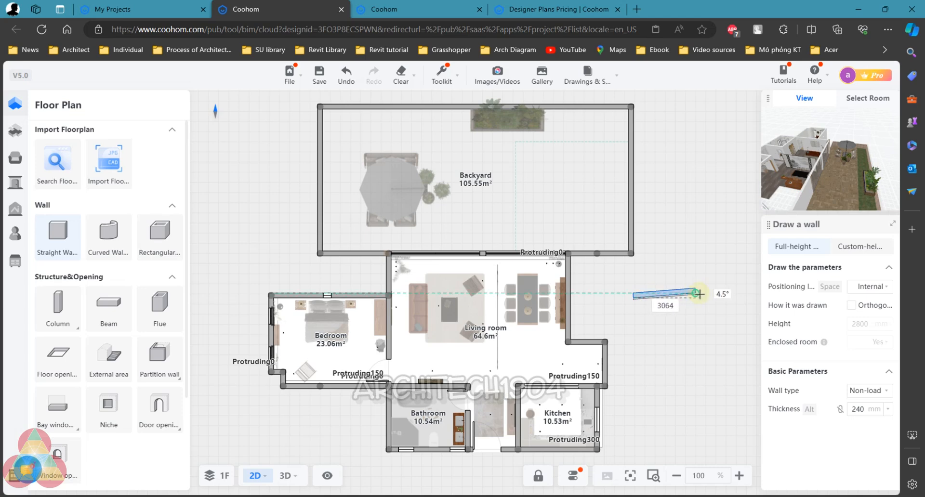
click(701, 298)
click(701, 198)
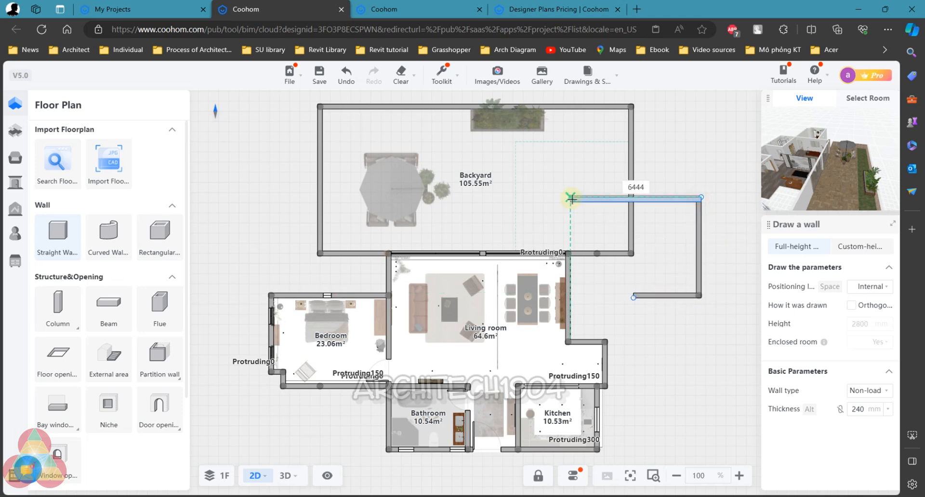
click(572, 197)
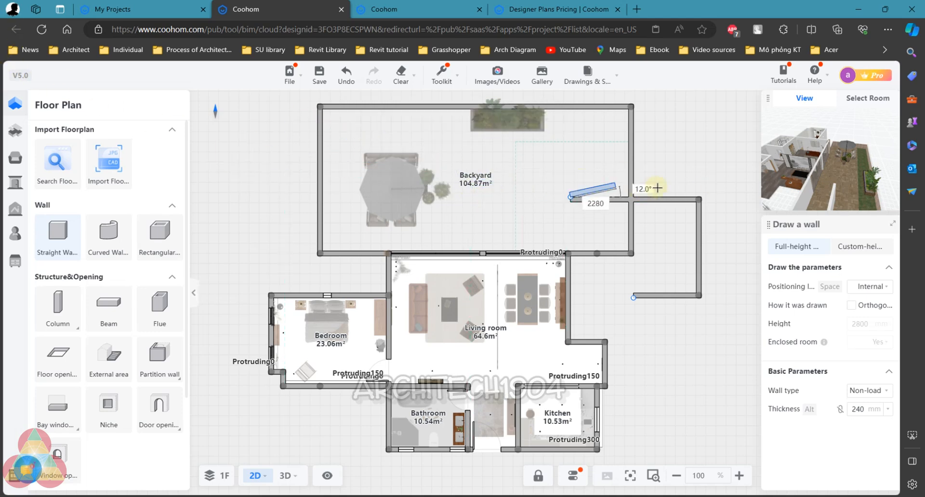
key(Escape)
scroll(708, 191, down, 1)
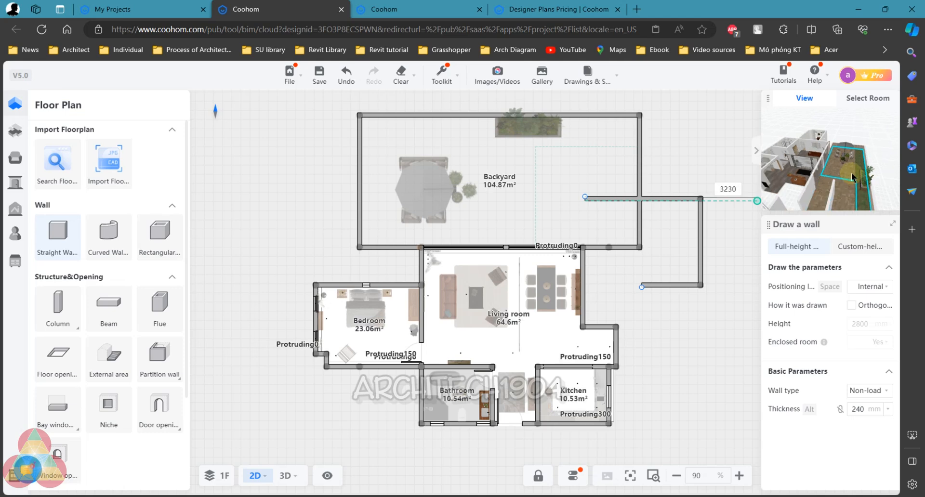
scroll(831, 199, down, 1)
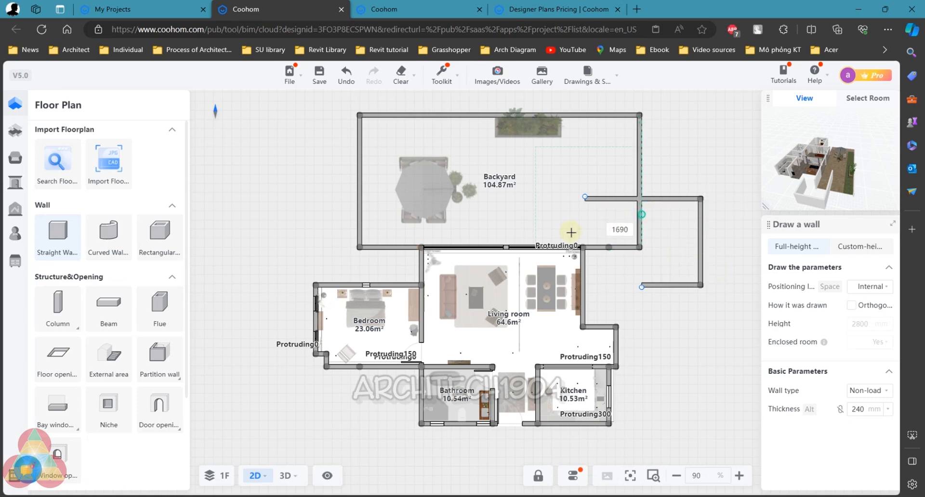
Place a double door in each of the north, east and south walls of the new enclosure east of the backyard
scroll(93, 401, down, 3)
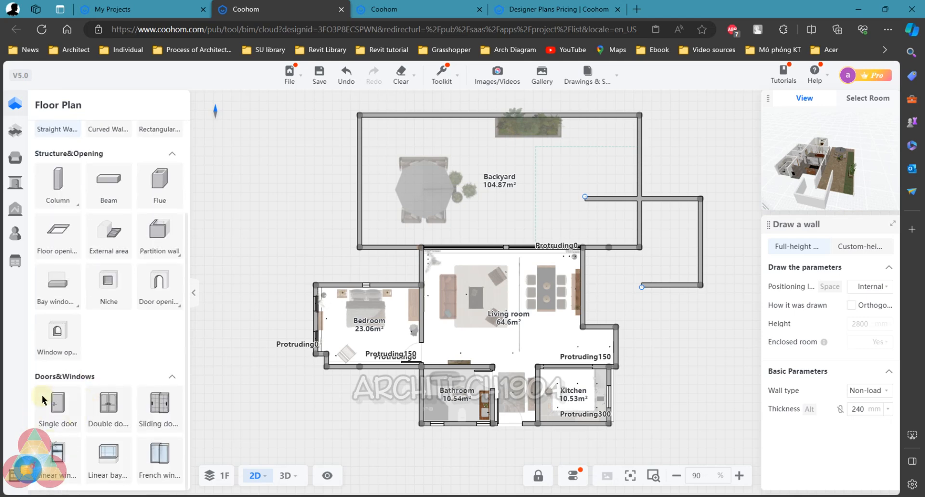
click(111, 406)
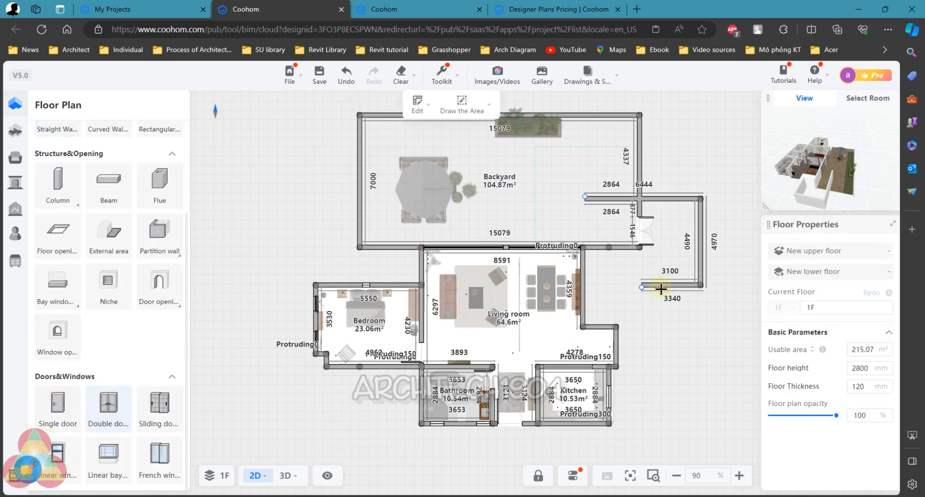
scroll(670, 198, up, 3)
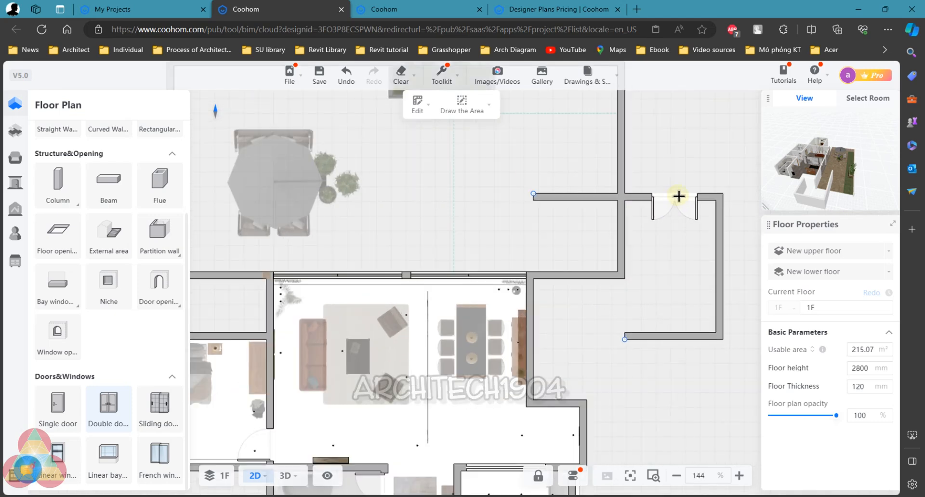
click(714, 273)
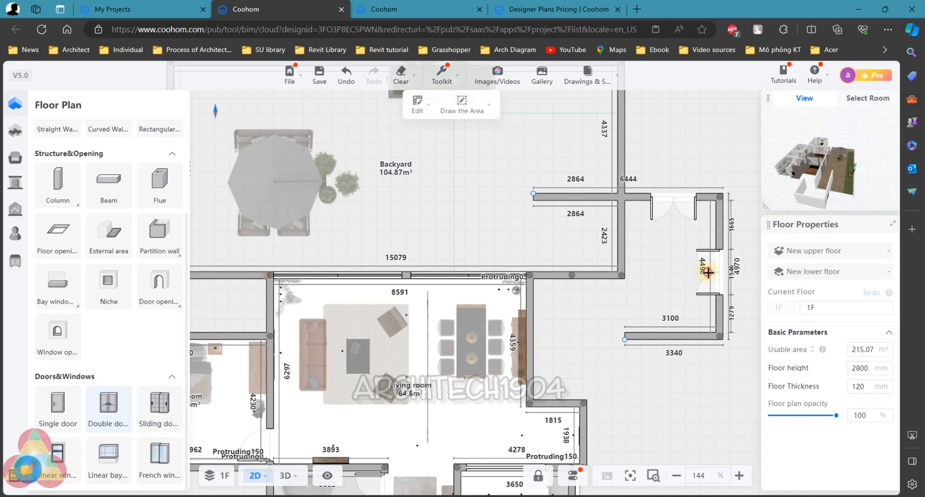
click(673, 335)
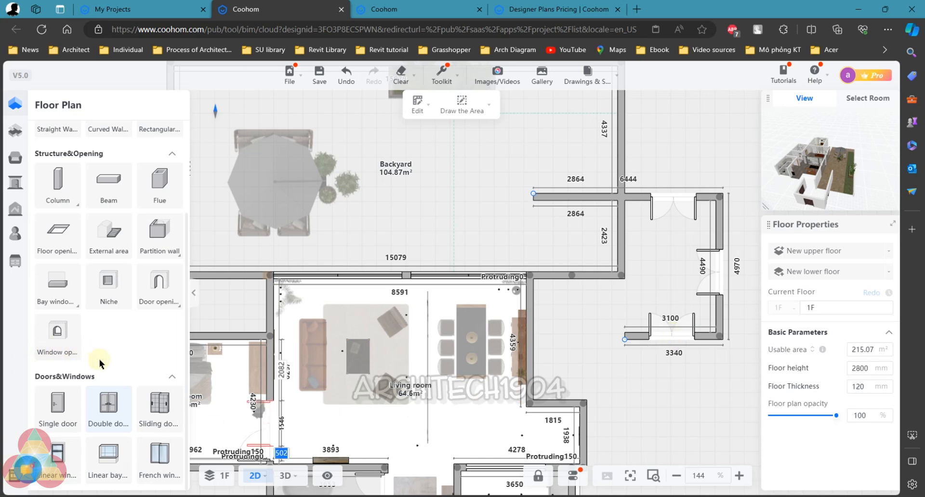
Open the Single Sofa category in the Public Library's furniture collection
click(14, 165)
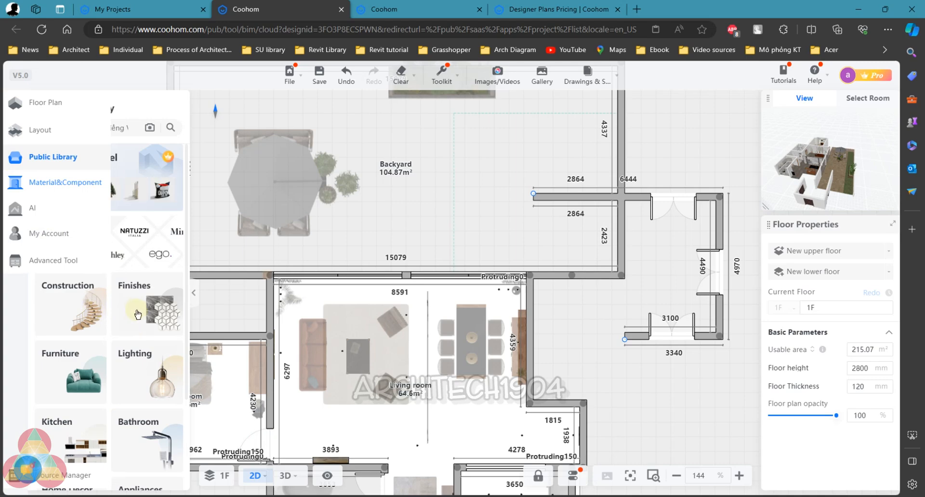
click(72, 369)
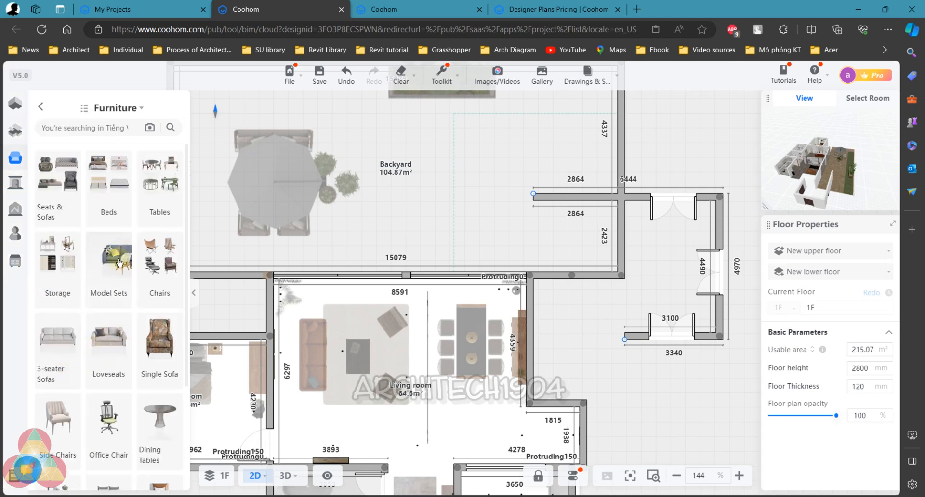
scroll(120, 263, down, 3)
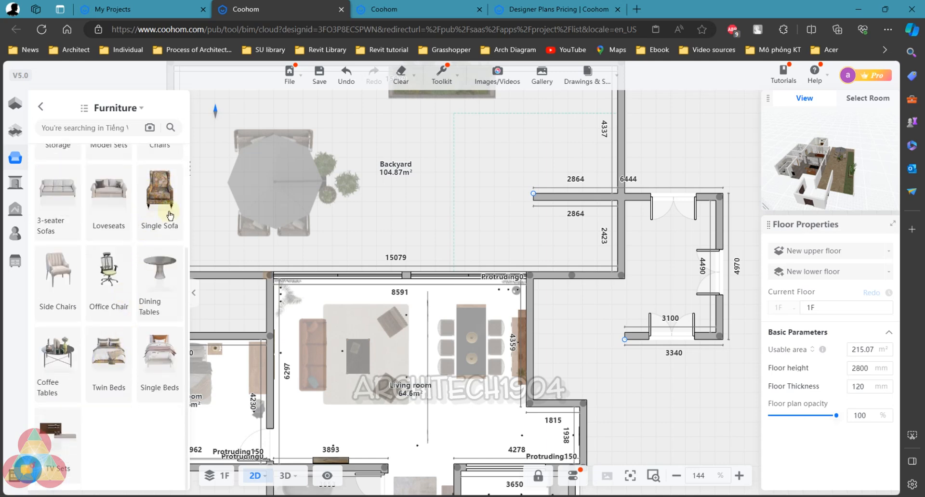
click(169, 195)
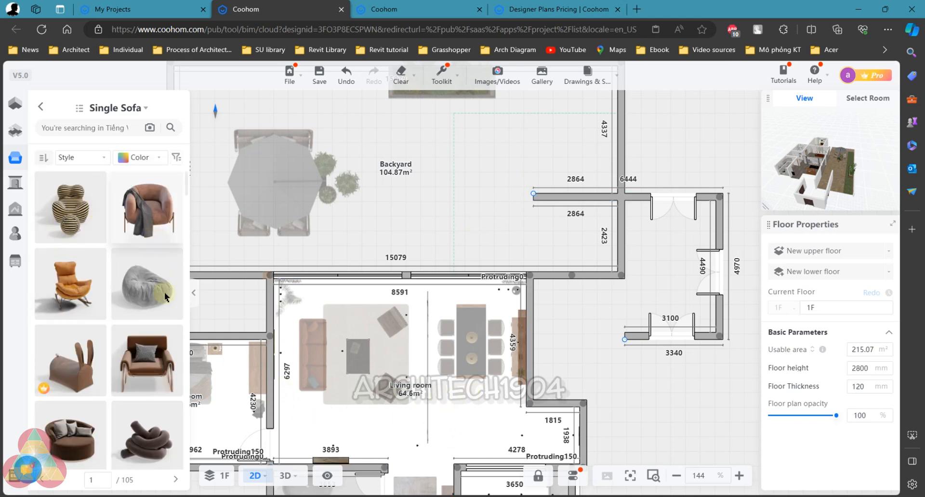
Place the yellow Modern cream style single sofa in the living room south of the dining table, about 3950 mm from the east wall
scroll(120, 340, down, 8)
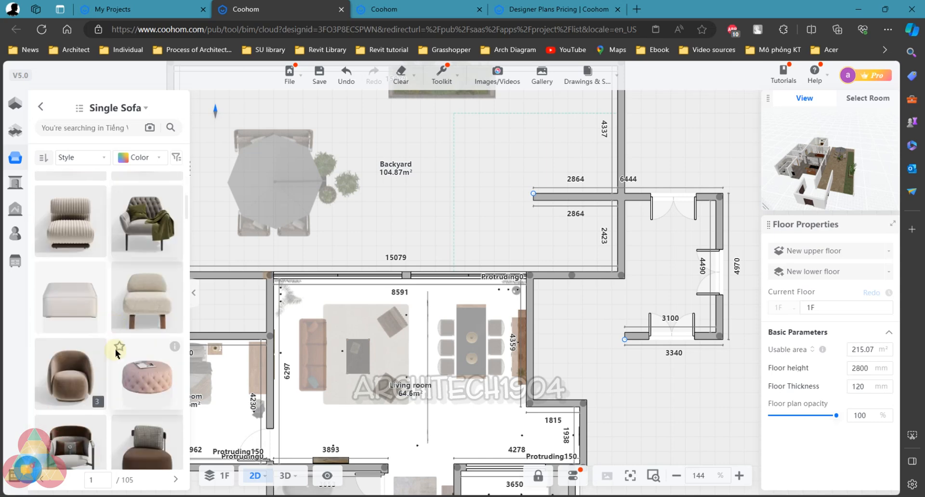
scroll(116, 354, down, 10)
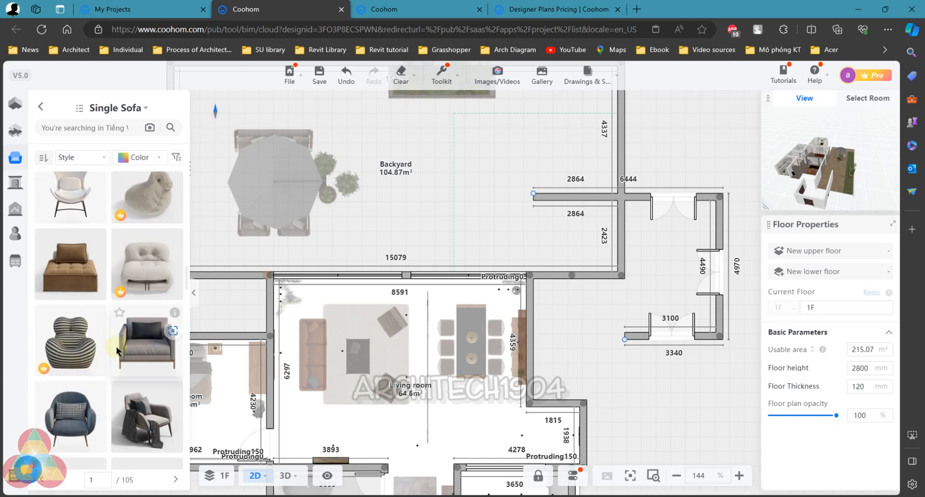
scroll(117, 351, down, 10)
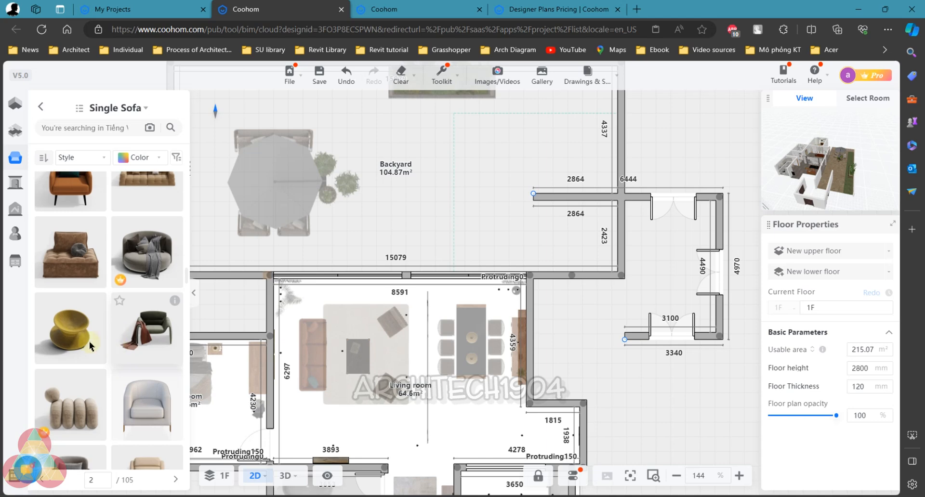
scroll(97, 320, down, 5)
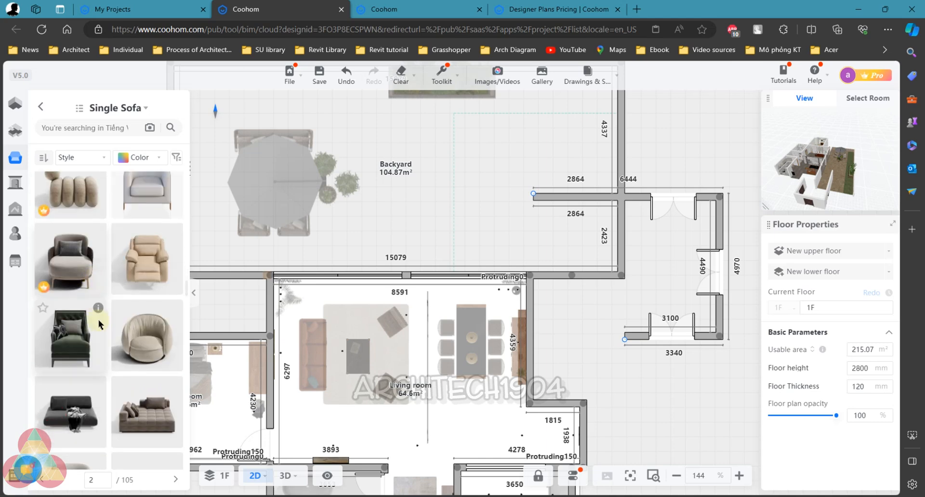
scroll(99, 324, down, 10)
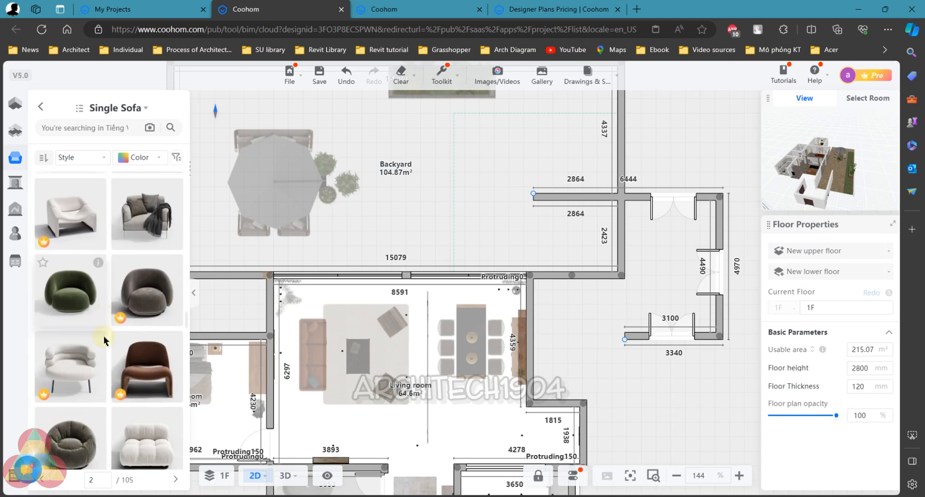
scroll(106, 339, down, 10)
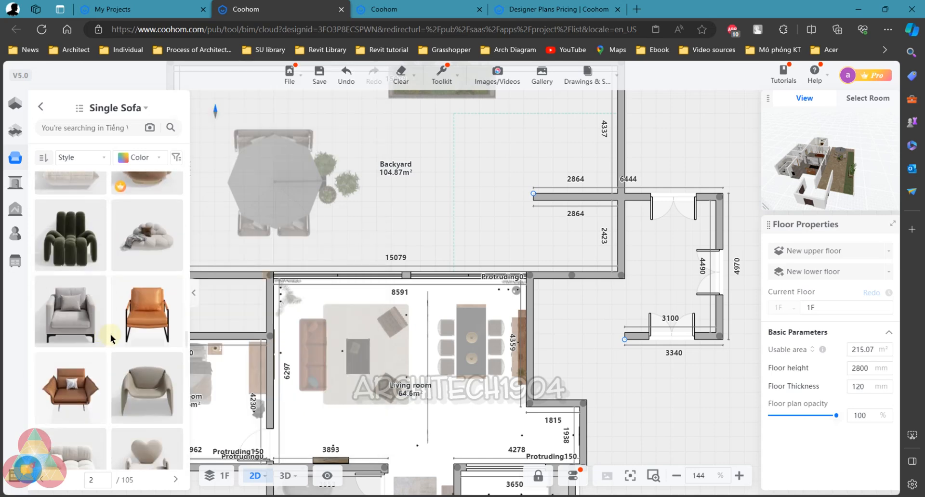
scroll(116, 367, down, 5)
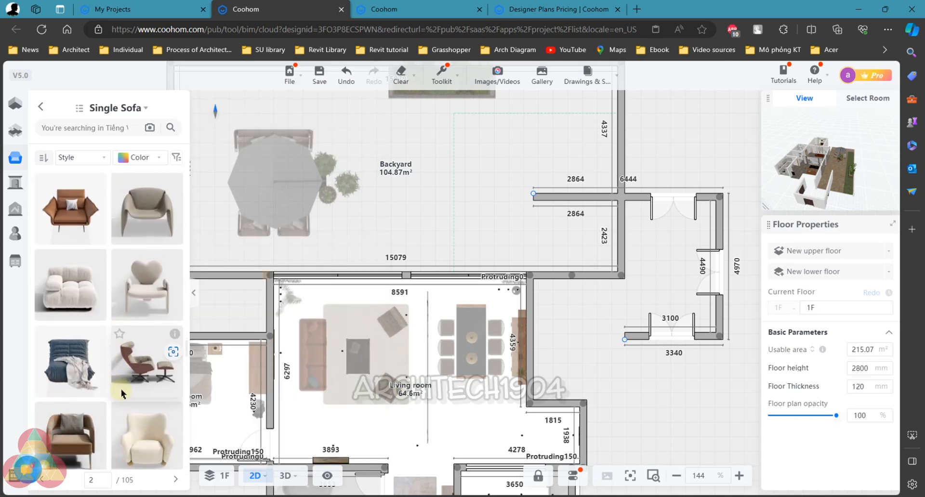
scroll(123, 394, down, 2)
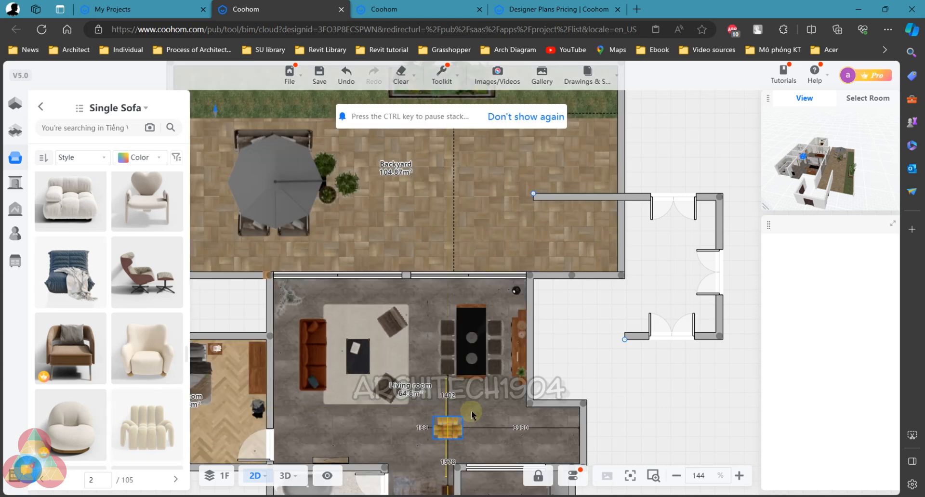
click(473, 414)
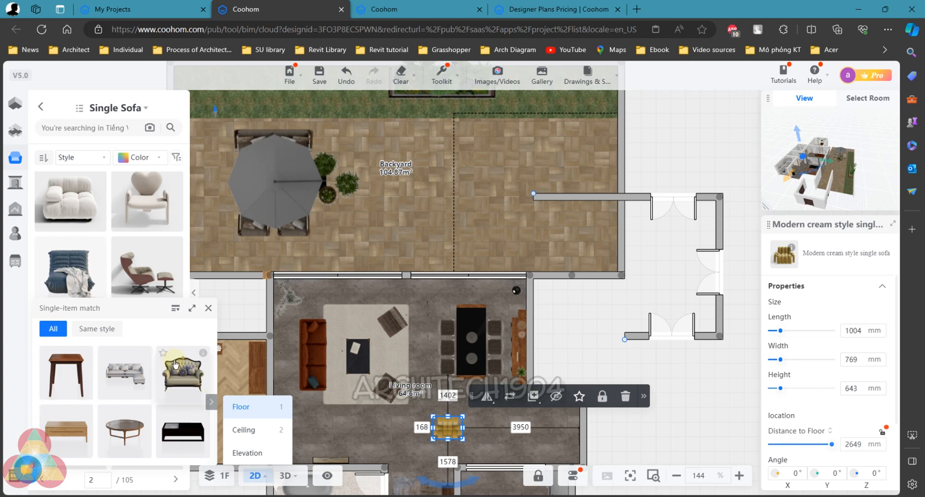
Place the suggested Royal Sofa against the living room's backyard-side wall, between the rug and the dining table
click(188, 377)
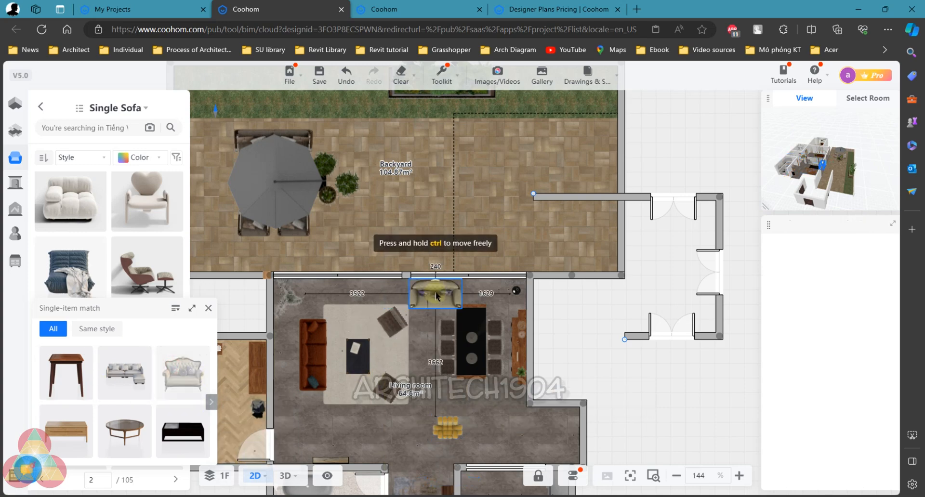
click(437, 296)
scroll(443, 284, up, 3)
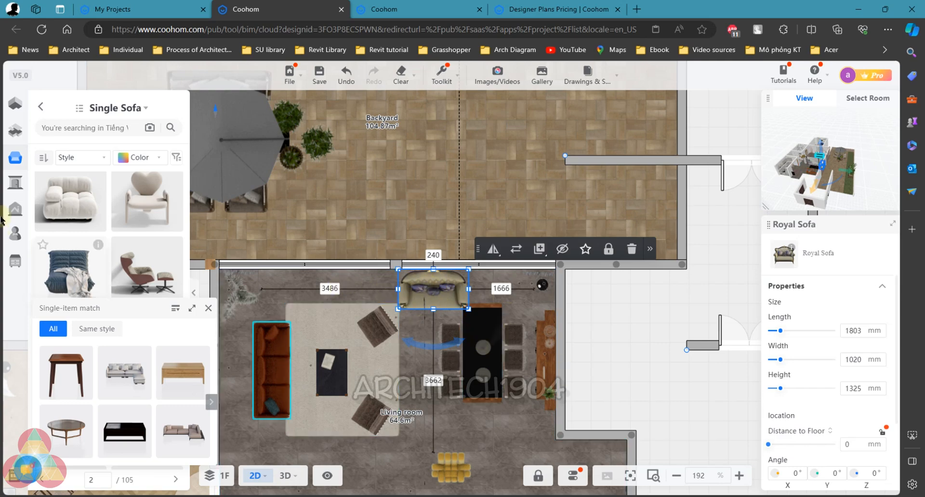
mouse_move(13, 176)
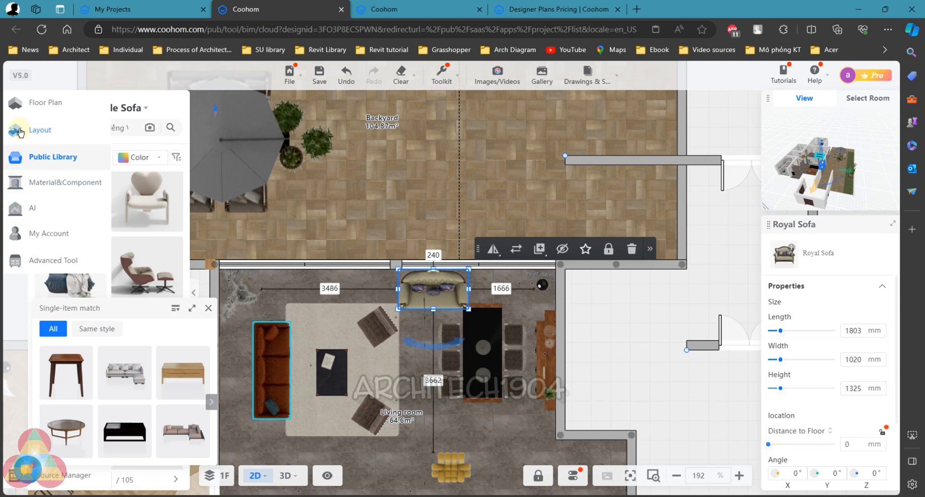
Open the legend group category of the layout library and browse to its sofa sets
click(18, 133)
click(17, 137)
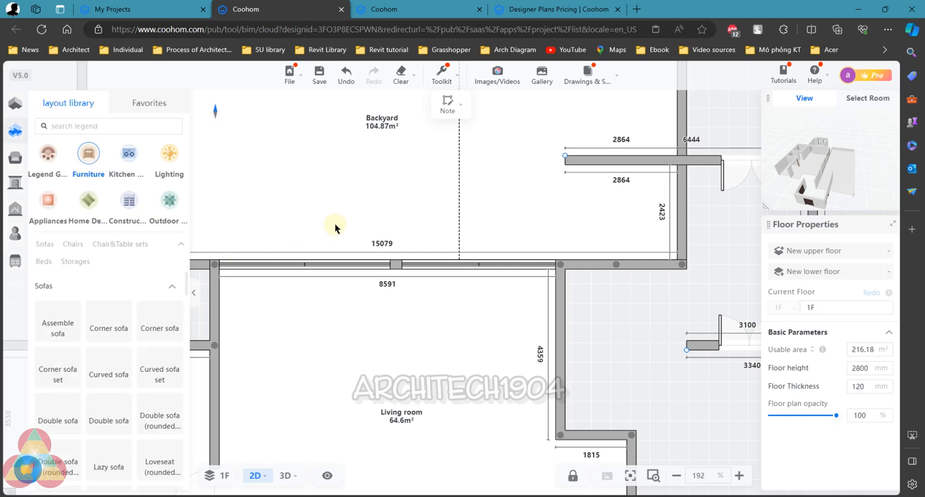
click(49, 156)
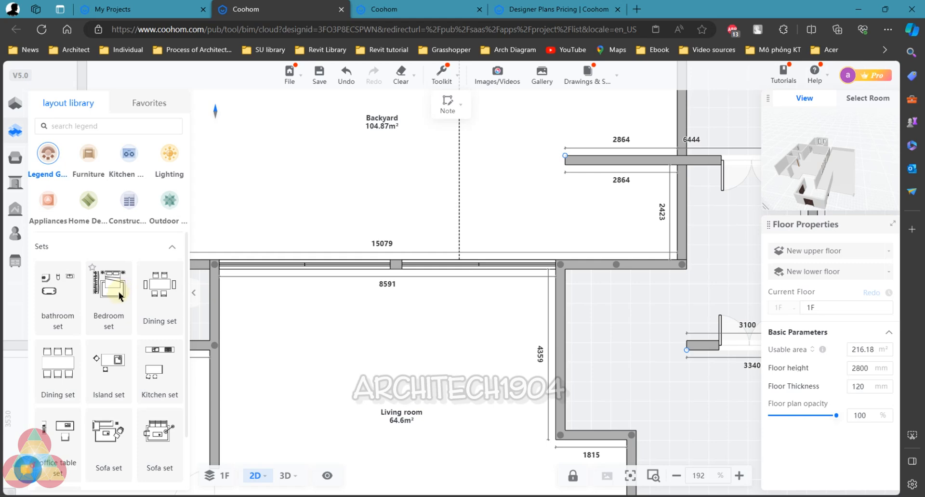
scroll(120, 295, down, 2)
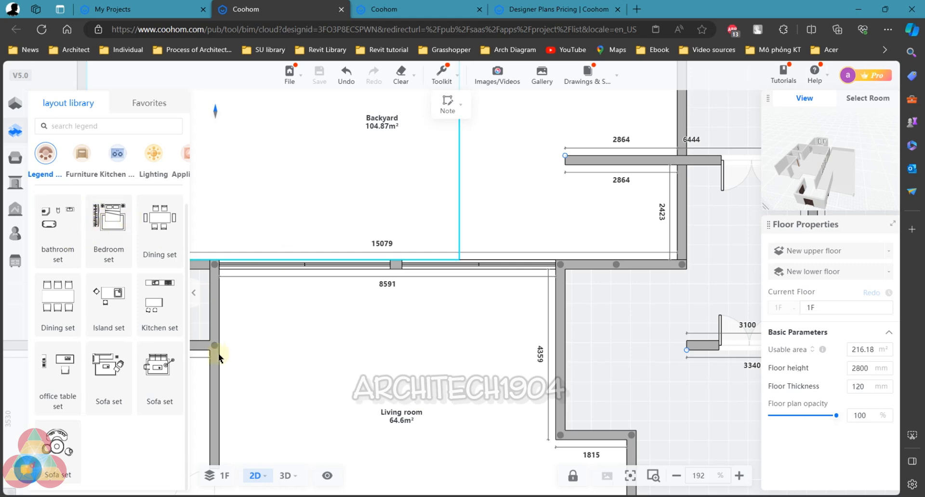
Place the sofa set legend with armchair and floor lamp in the backyard, about 5751 mm from the west wall and 1314 mm from the south wall
scroll(422, 337, down, 5)
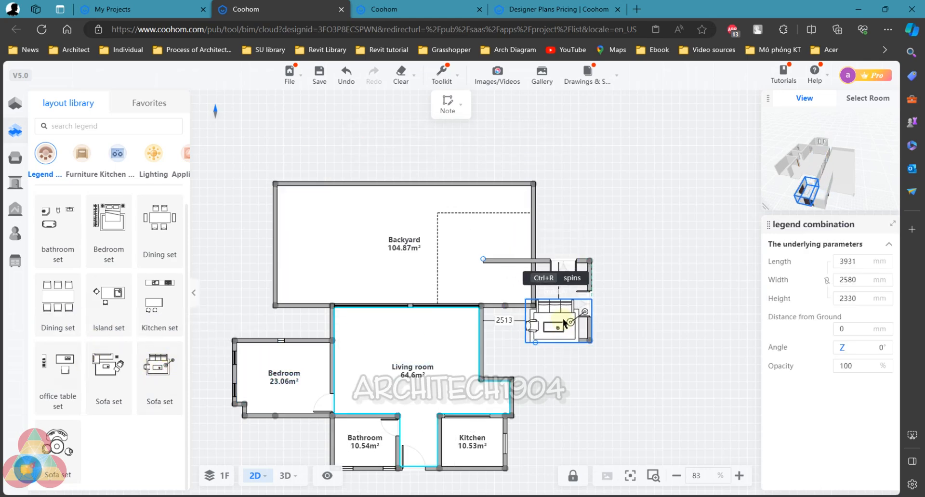
scroll(564, 310, up, 3)
scroll(535, 395, down, 1)
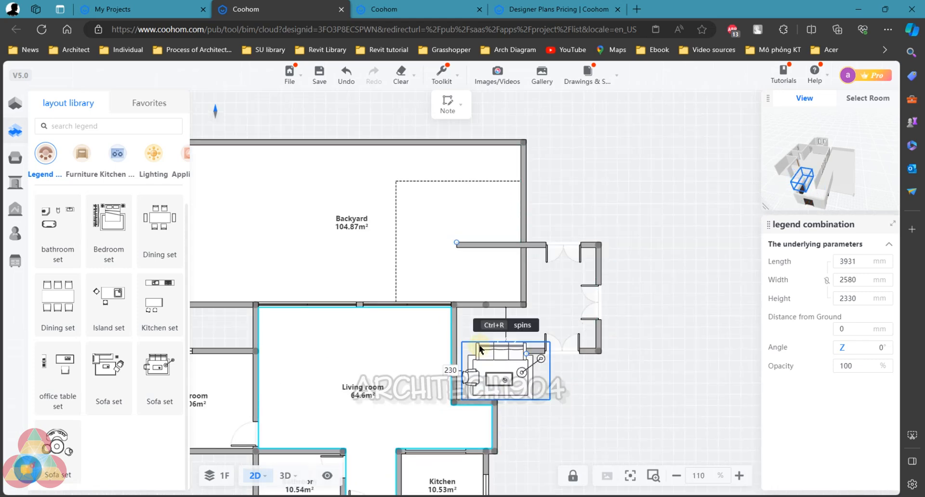
scroll(378, 270, down, 1)
click(386, 258)
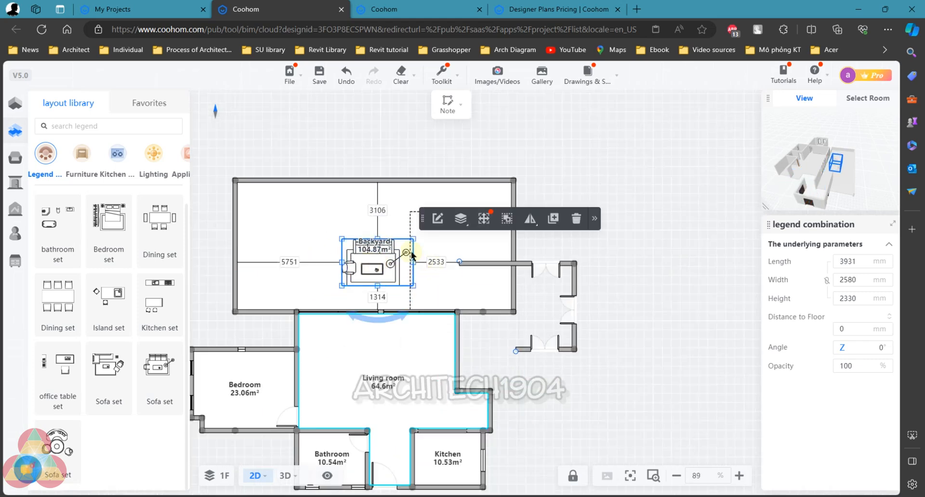
Examine the sofa set legend placed in the backyard in both the floor plan and the 3D preview
scroll(384, 241, up, 2)
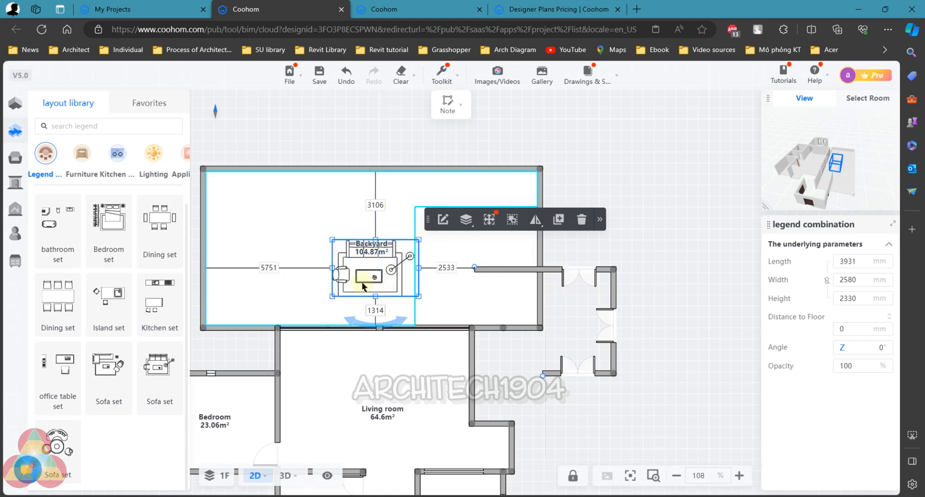
scroll(861, 179, up, 5)
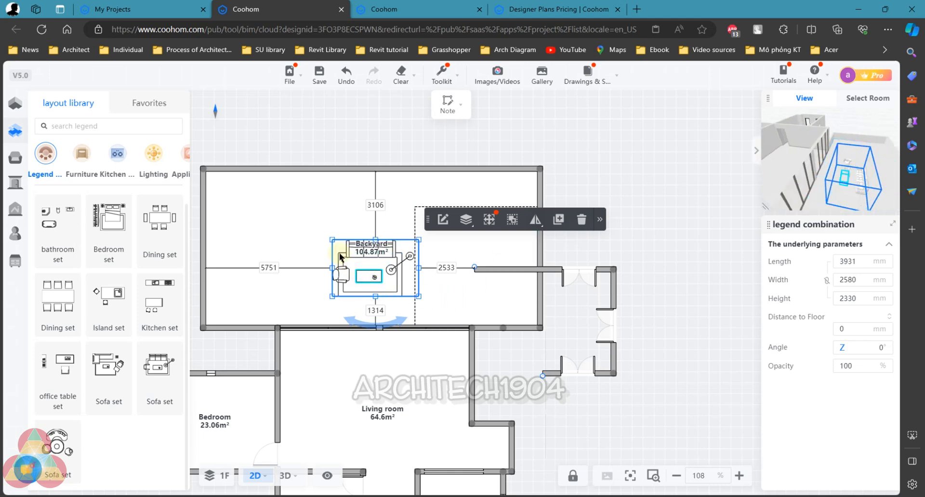
mouse_move(39, 173)
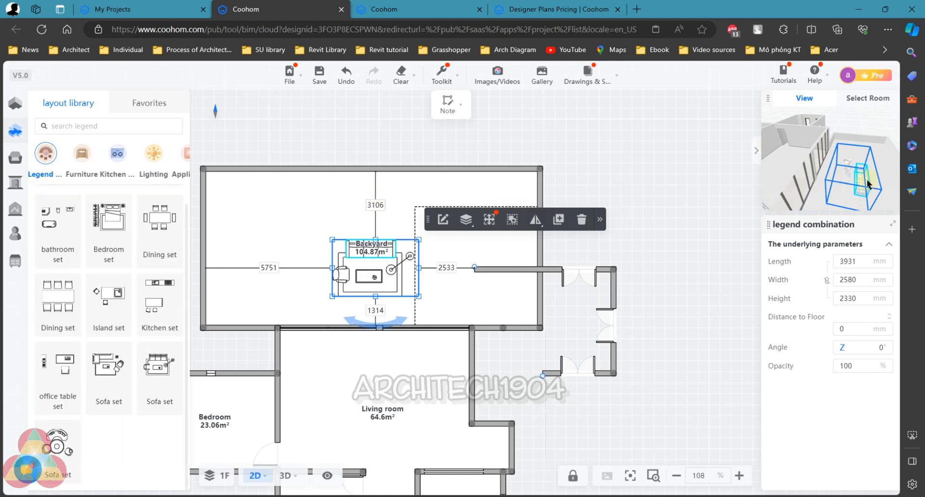
click(677, 237)
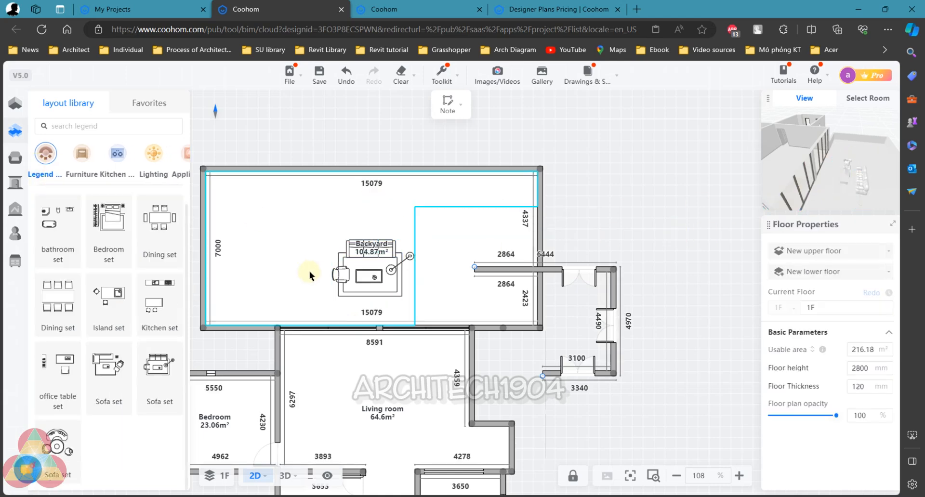
scroll(310, 271, down, 2)
scroll(312, 273, down, 2)
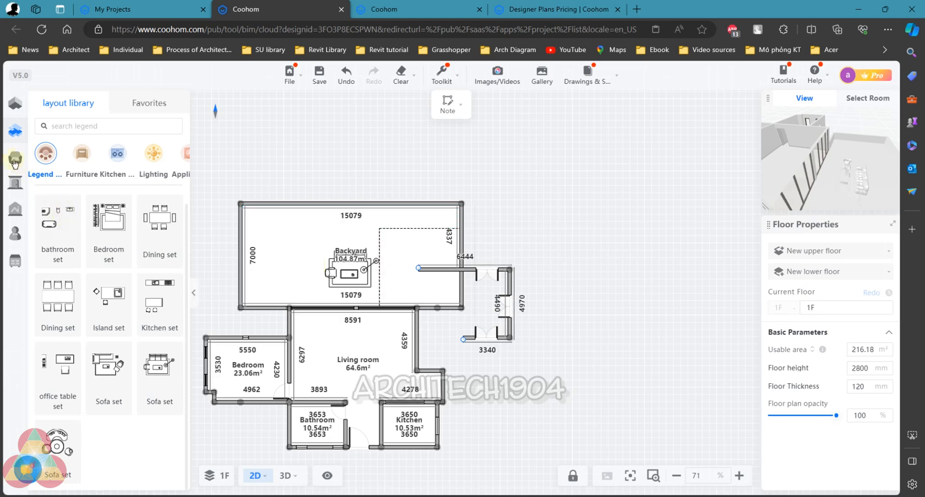
mouse_move(12, 131)
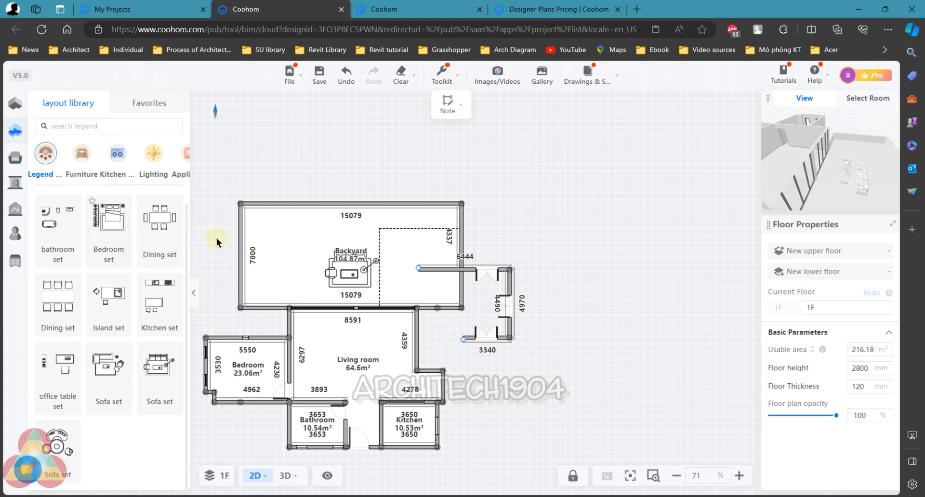
click(348, 273)
scroll(330, 244, up, 3)
click(328, 240)
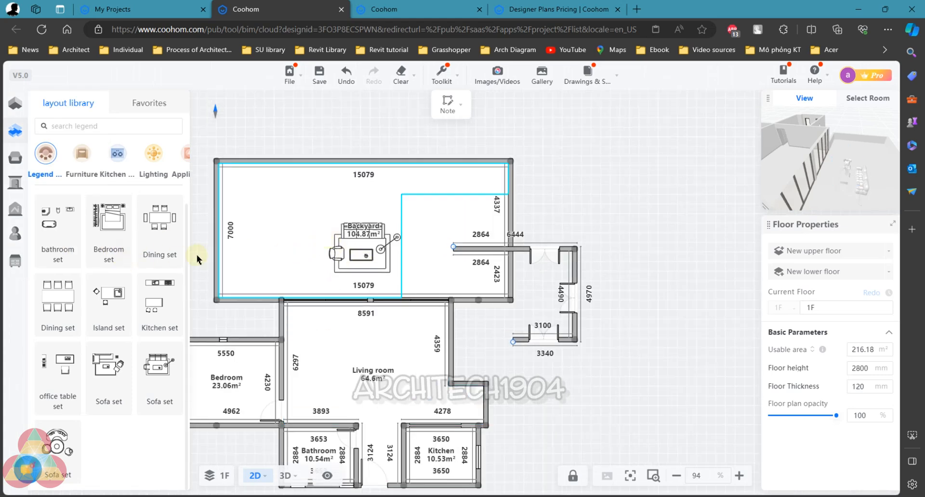
Open the Material&Component editor, browse the Mapping and Ceramic materials, and return to the Mapping category
mouse_move(14, 104)
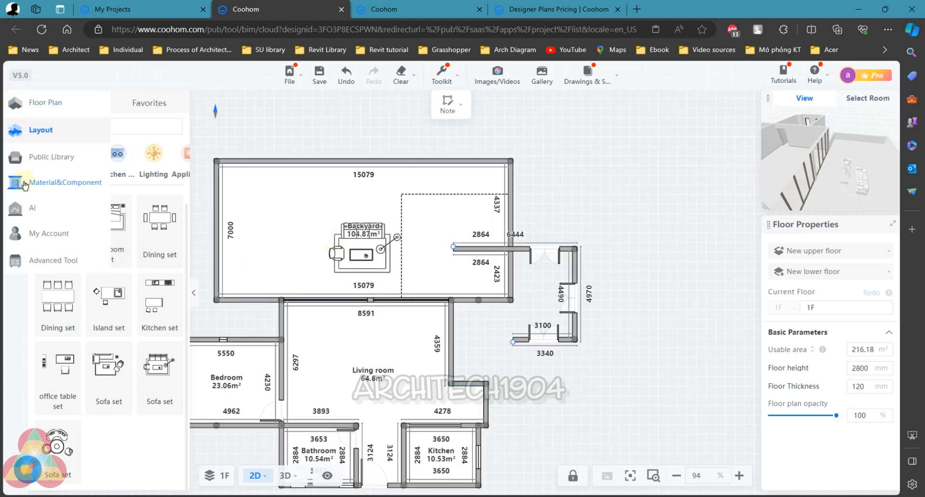
click(31, 186)
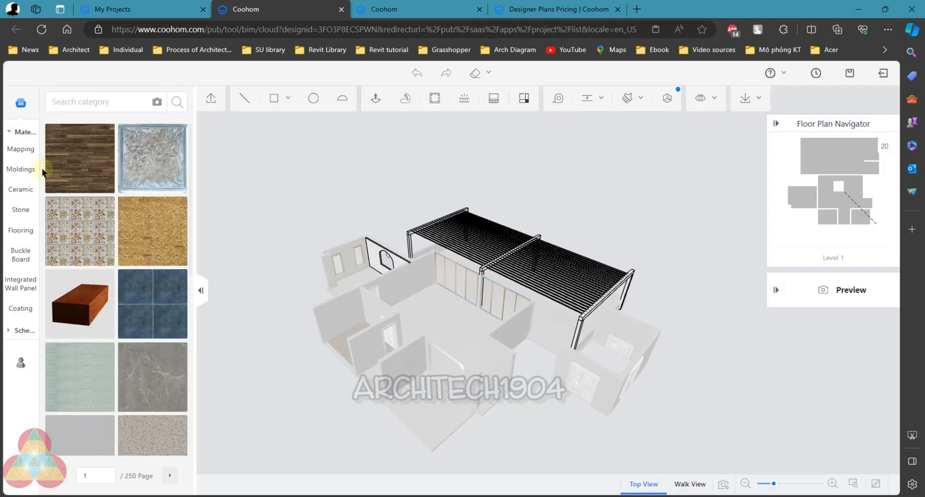
click(21, 148)
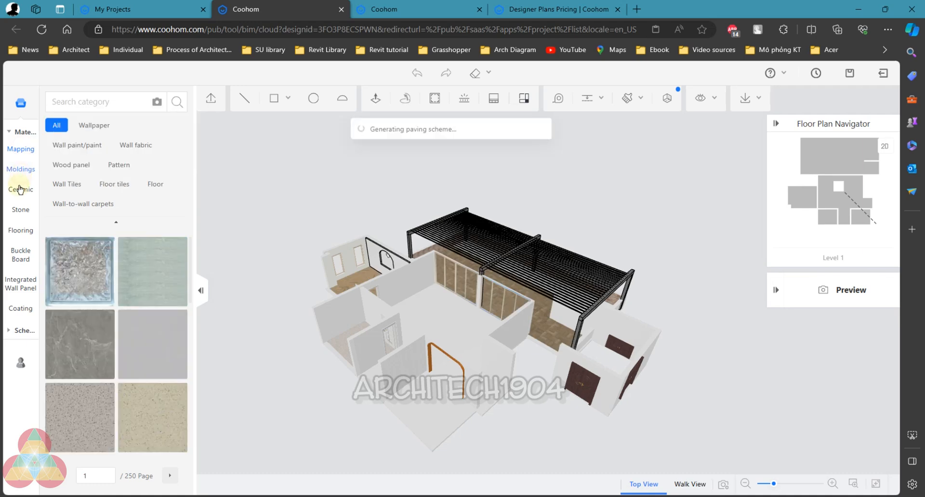
click(19, 195)
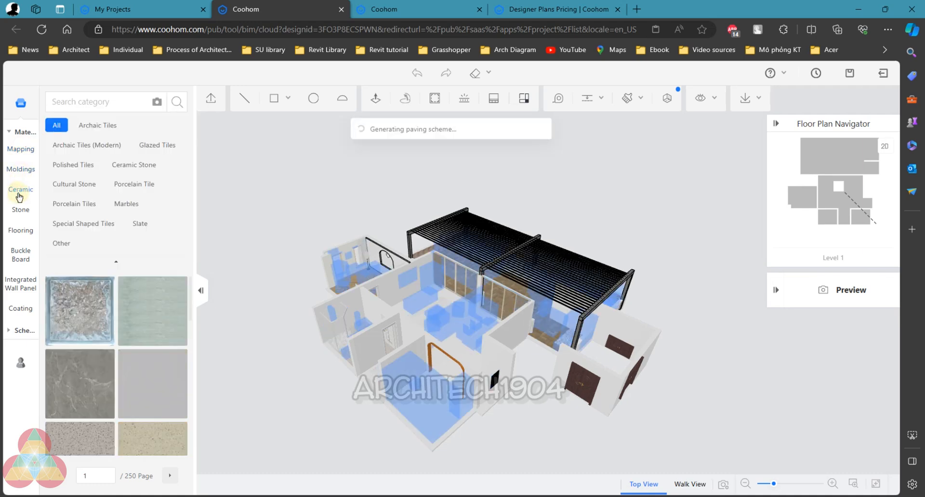
mouse_move(21, 214)
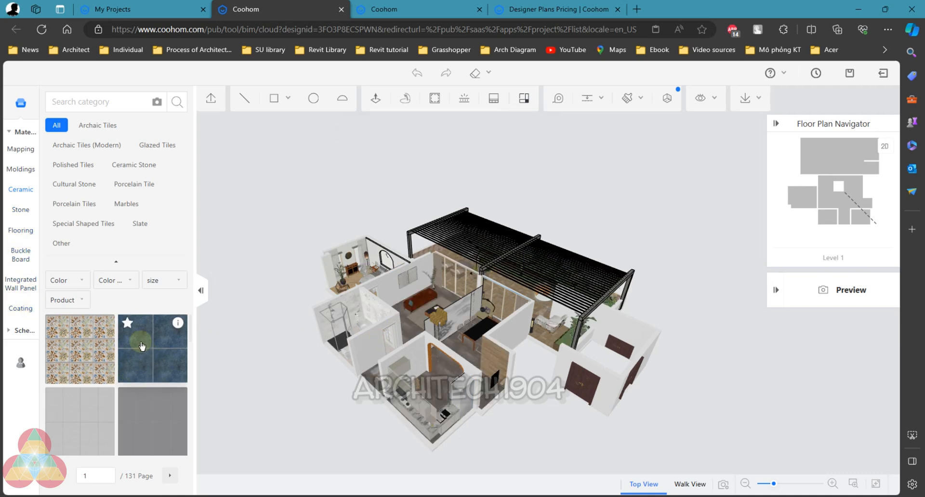
click(19, 147)
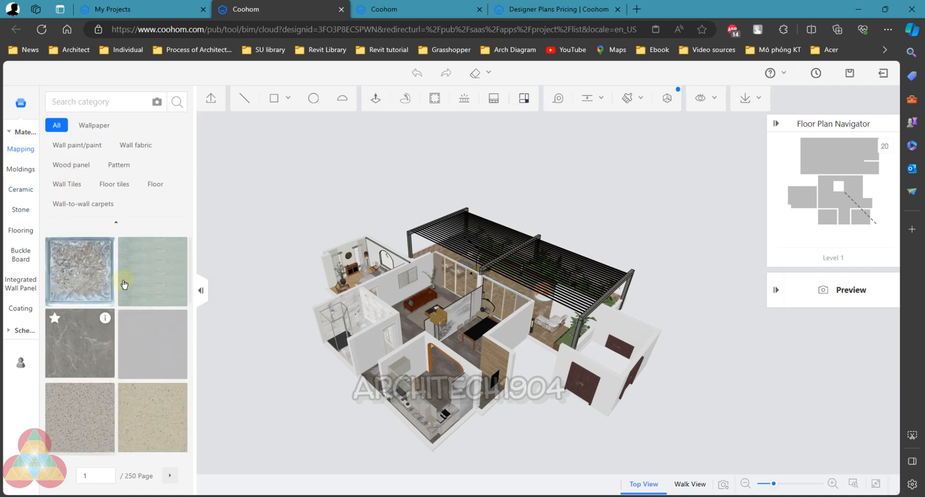
Select the living room wall behind the orange sofa and examine the furnished house from several angles
scroll(376, 314, up, 2)
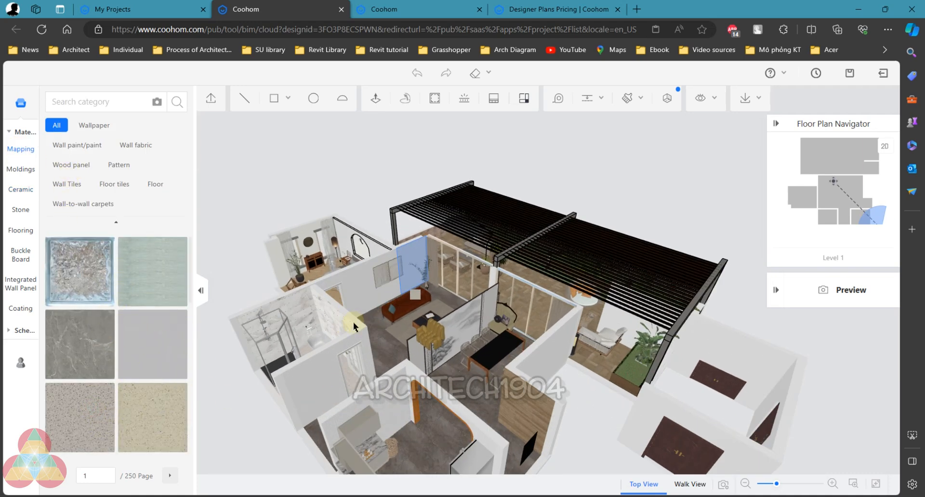
scroll(336, 305, up, 2)
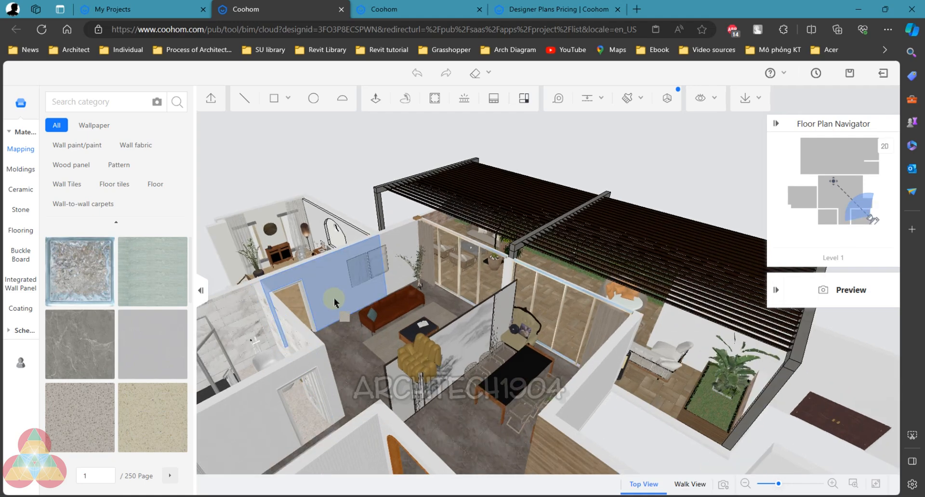
click(407, 273)
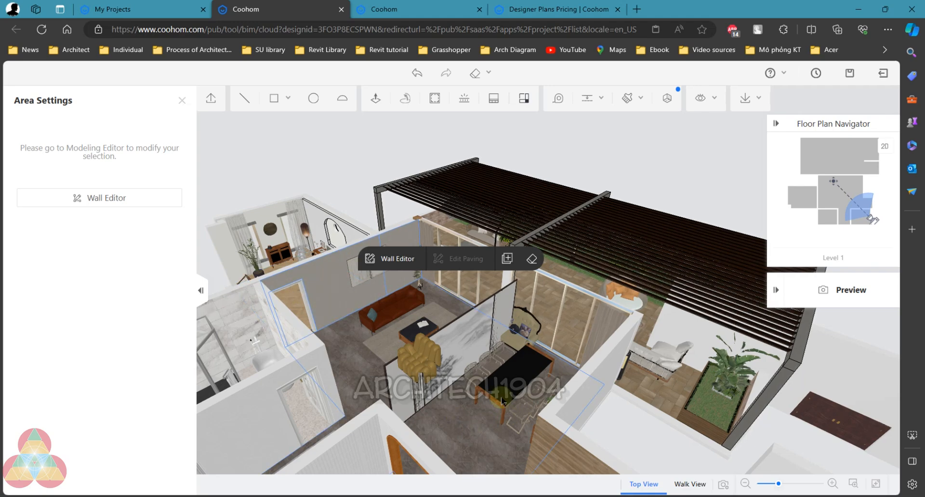
scroll(452, 379, up, 3)
scroll(452, 379, down, 5)
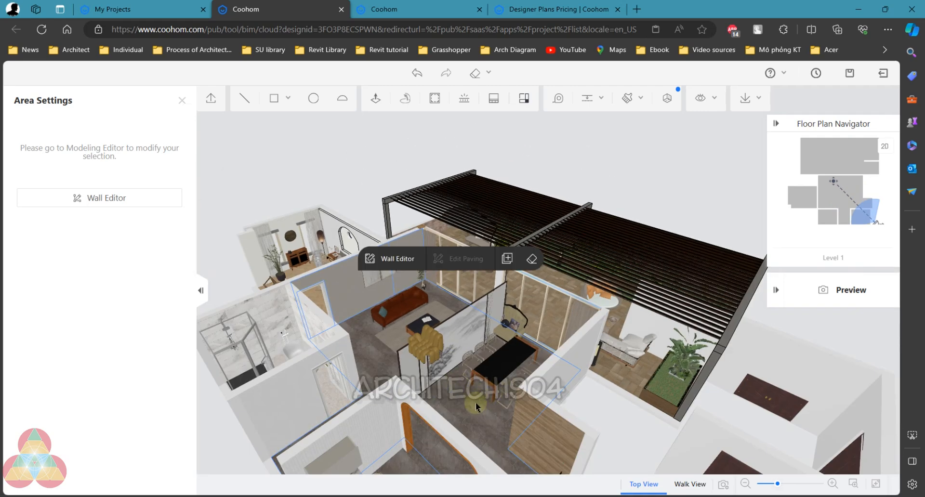
drag(474, 408, 568, 395)
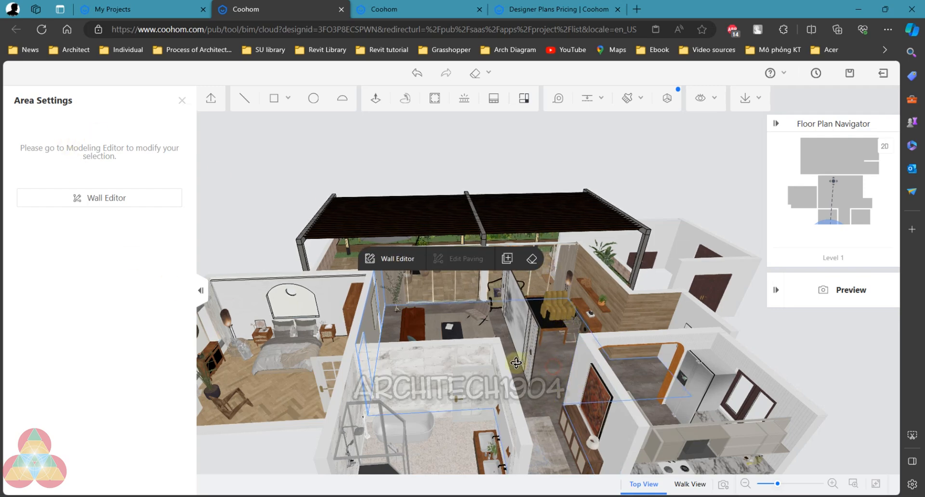
drag(516, 363, 362, 335)
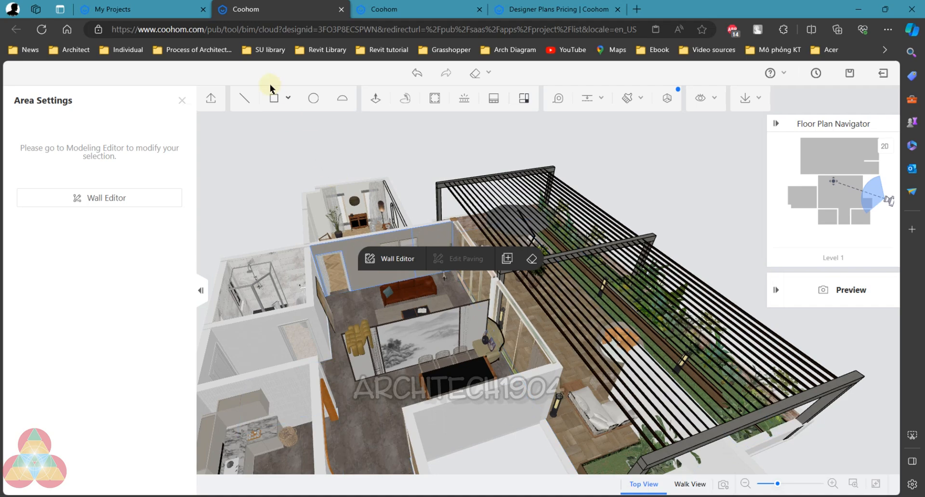
mouse_move(273, 100)
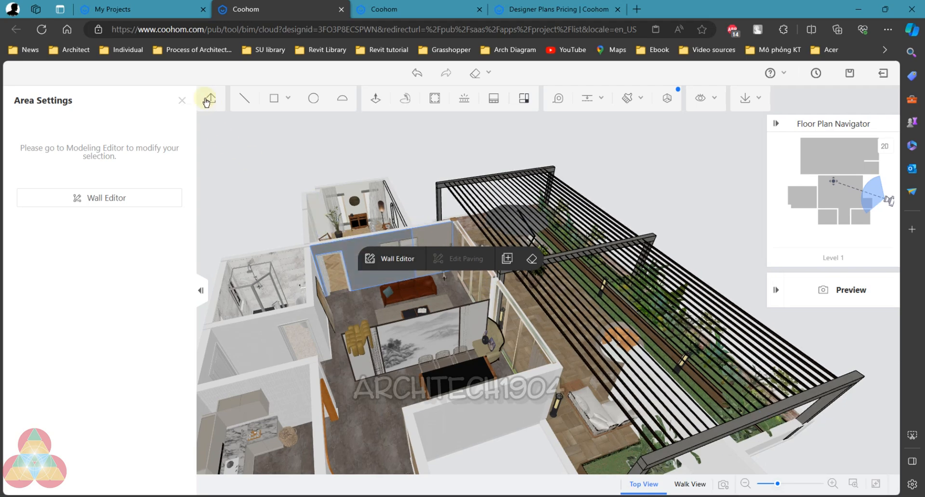
Apply the pale green Mapping material to the outer face of the wall beside the dining table and open its paving for editing
click(181, 101)
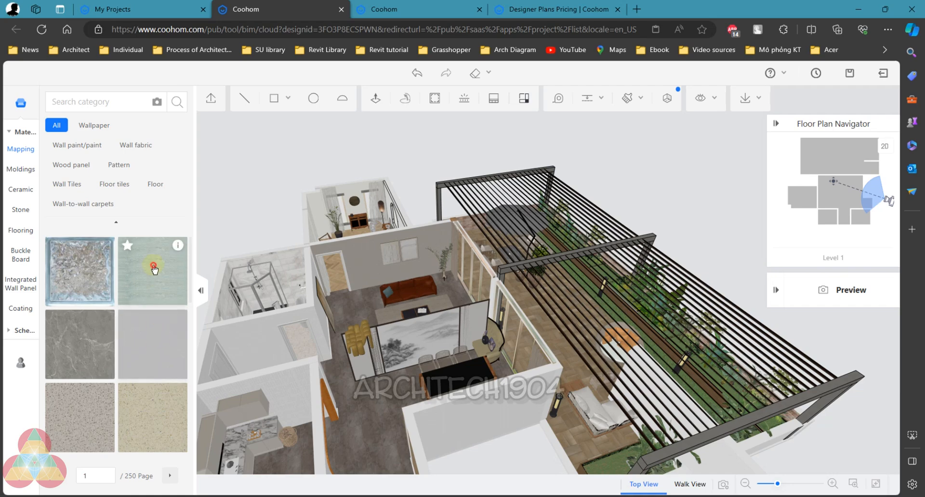
drag(155, 265, 433, 447)
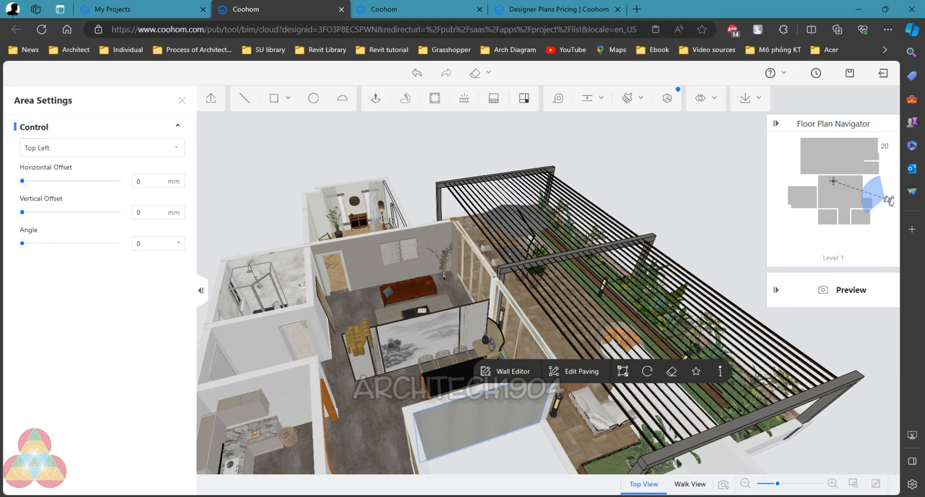
click(573, 372)
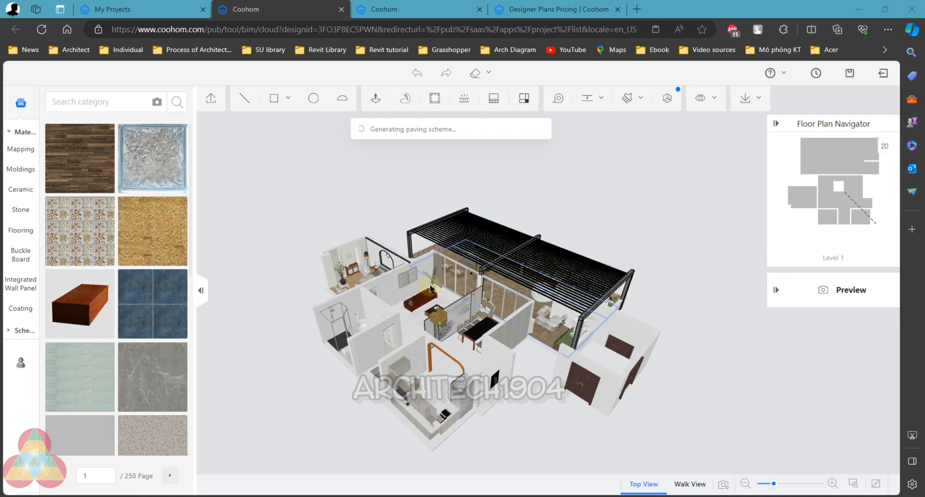
Exit the material editor to the 2D floor plan and delete the yellow Modern cream style single sofa from the living room
scroll(459, 305, up, 3)
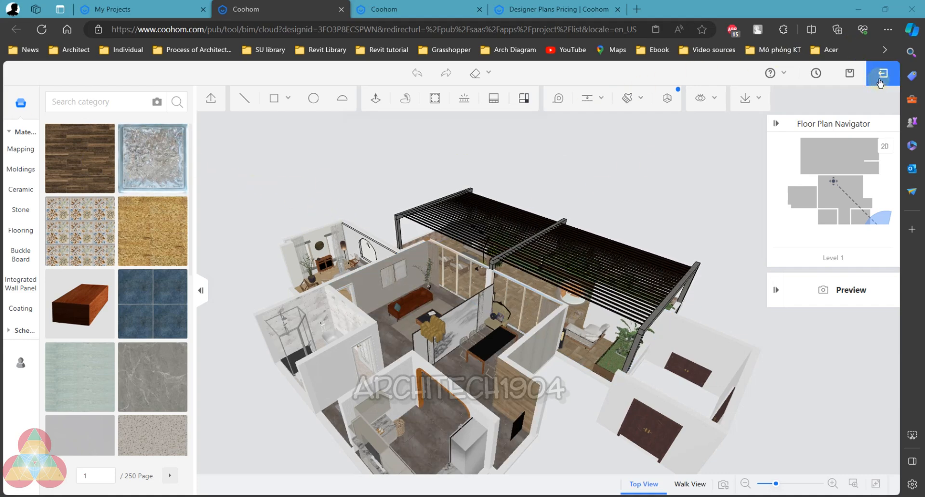
click(880, 82)
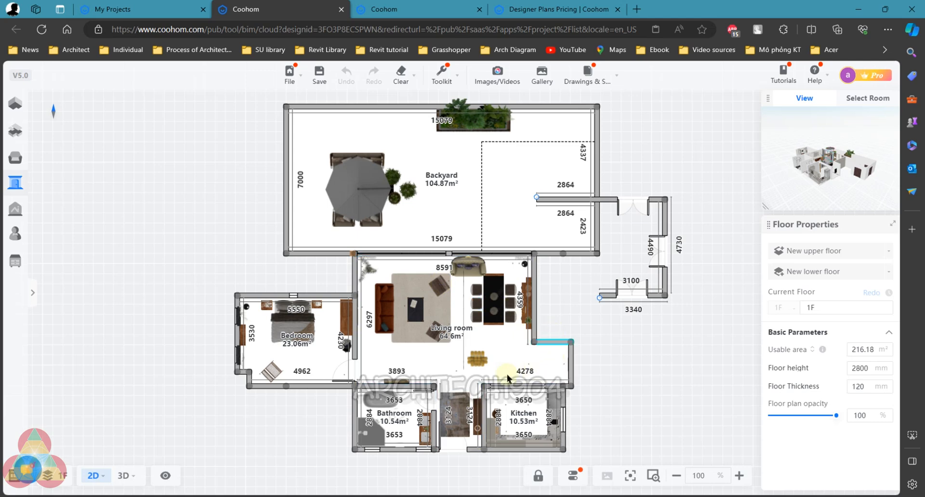
click(478, 360)
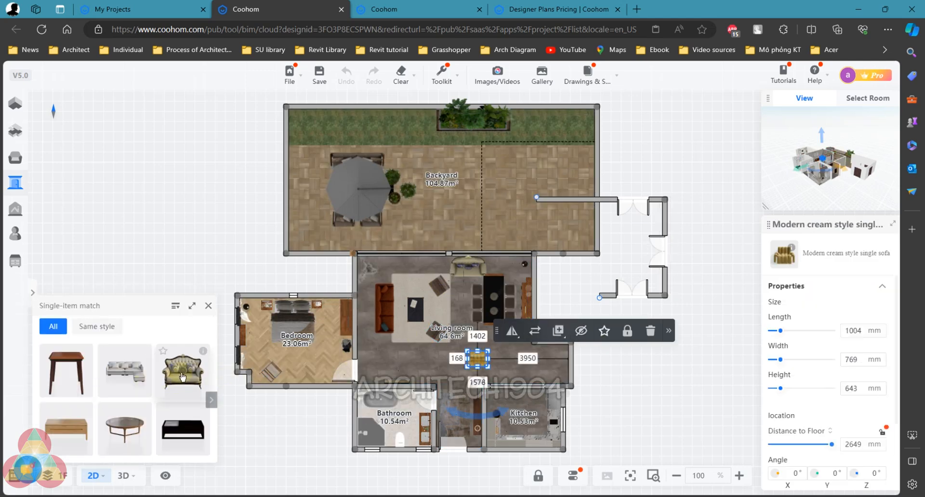
key(Delete)
Open the Construction Drawings of the house and examine the furnished floor drawing and the view generation options
scroll(251, 315, up, 3)
drag(378, 261, 391, 244)
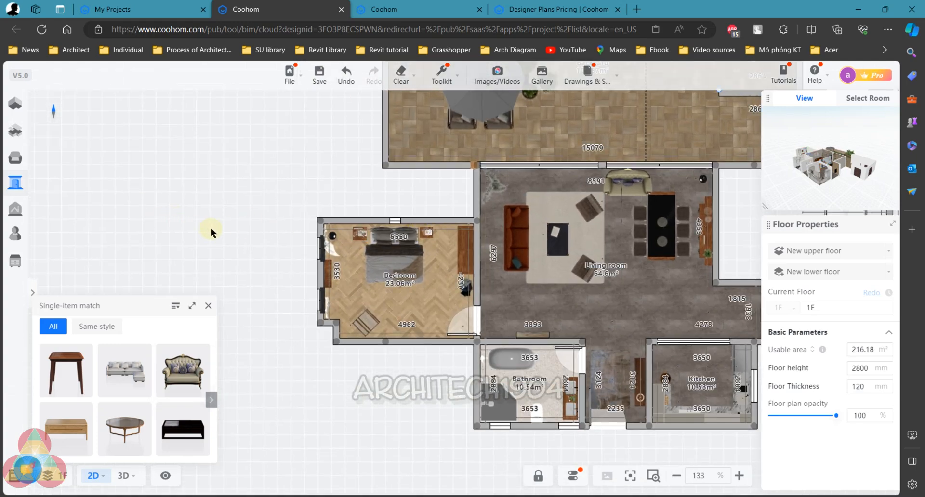
scroll(231, 212, down, 2)
drag(248, 191, 144, 252)
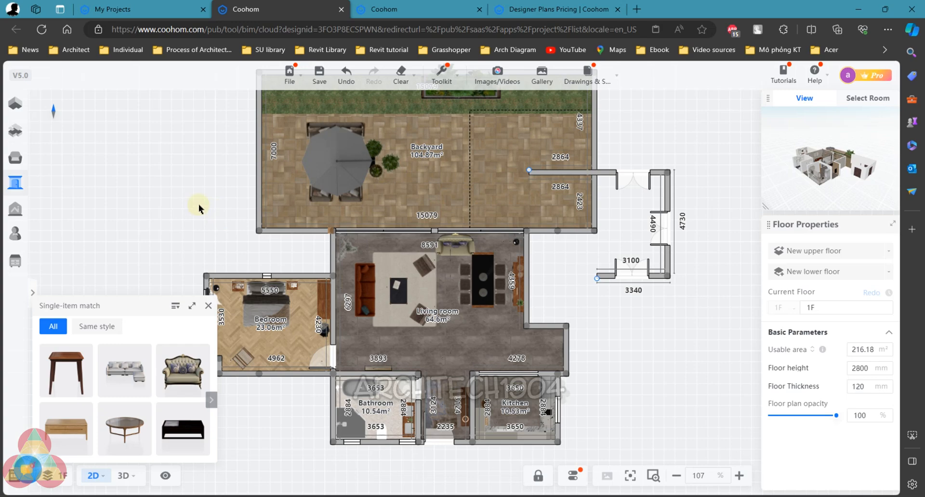
mouse_move(594, 80)
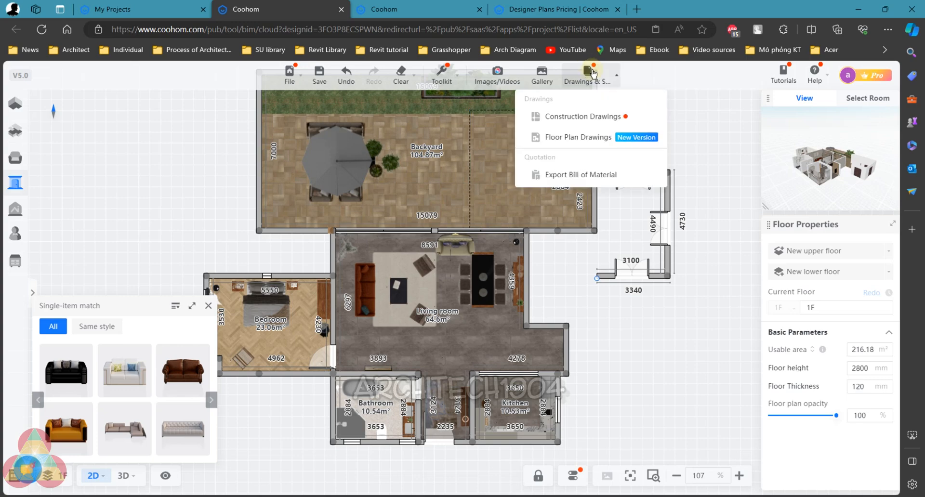
click(583, 118)
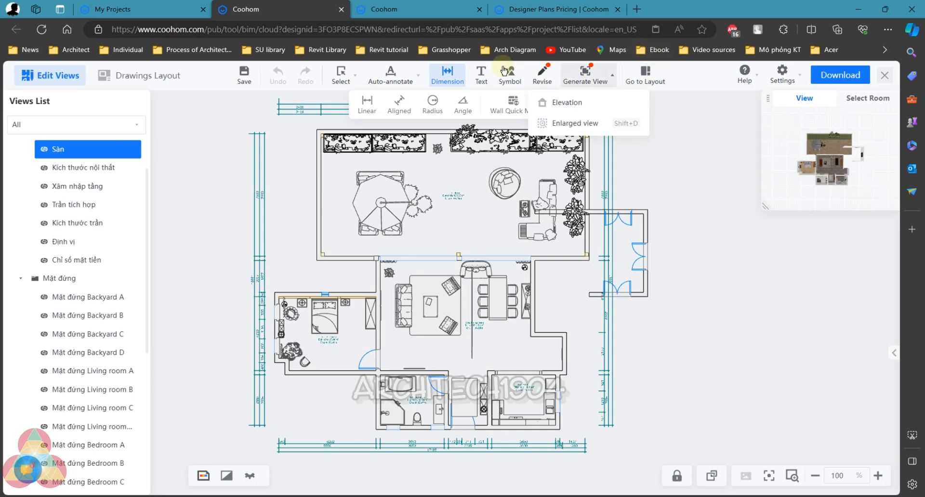
mouse_move(336, 89)
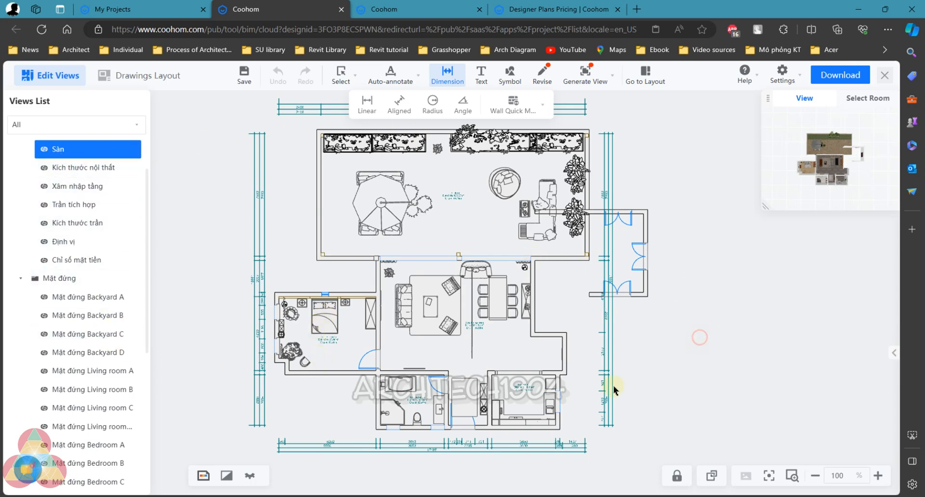
scroll(512, 394, up, 4)
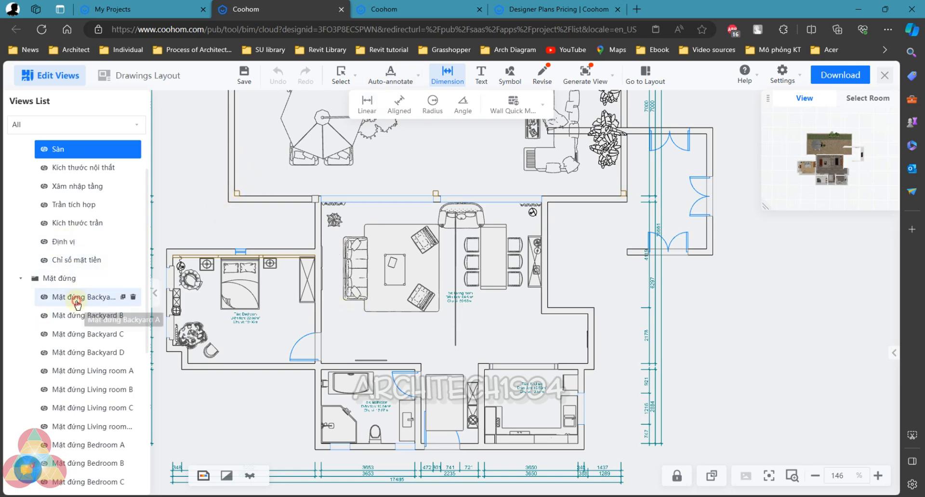
Open the Backyard A elevation drawing, inspect its details, and open the Kitchen B elevation
click(97, 299)
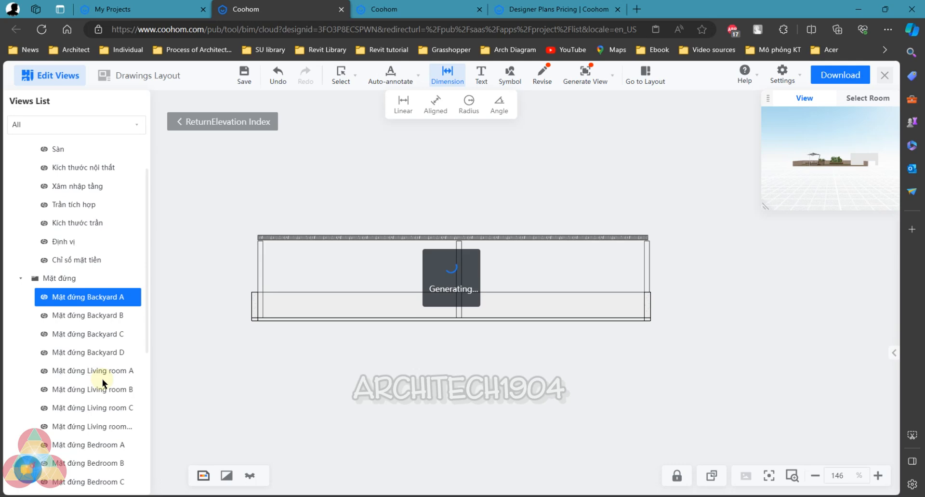
scroll(106, 375, down, 2)
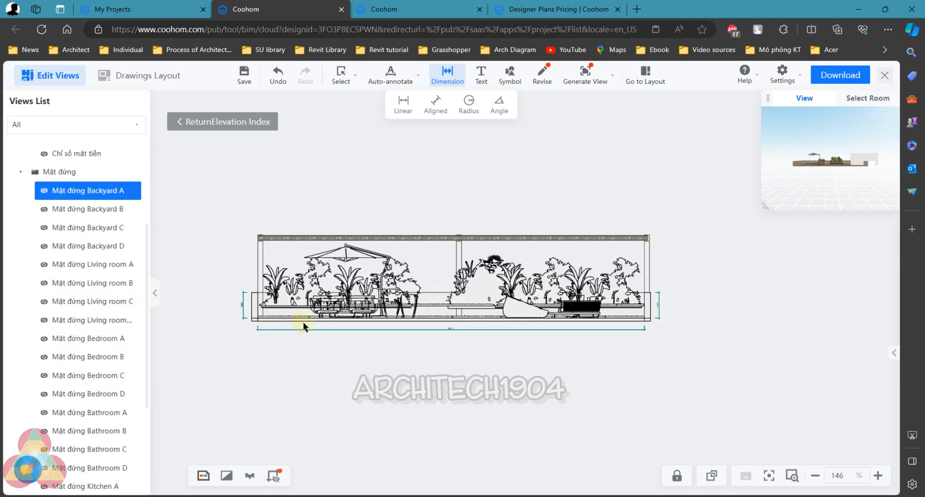
scroll(303, 322, up, 2)
scroll(239, 299, up, 2)
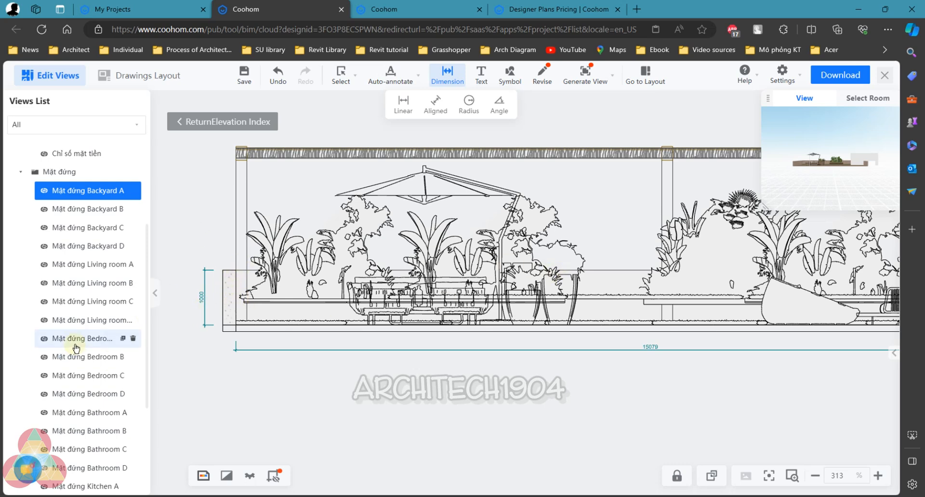
scroll(83, 362, down, 4)
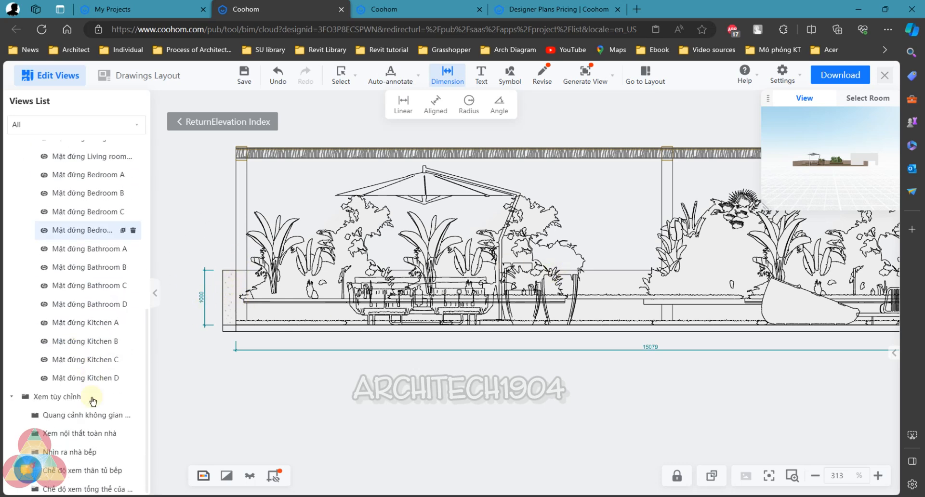
click(100, 335)
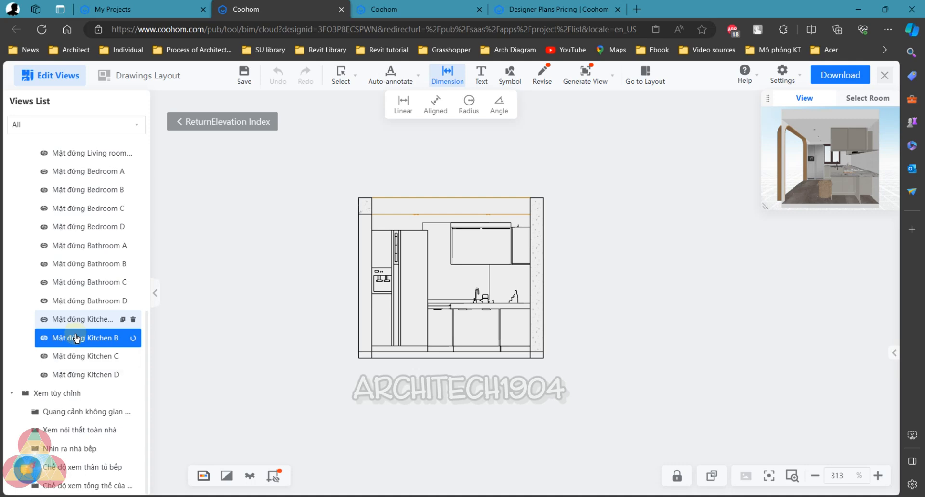
scroll(71, 424, up, 8)
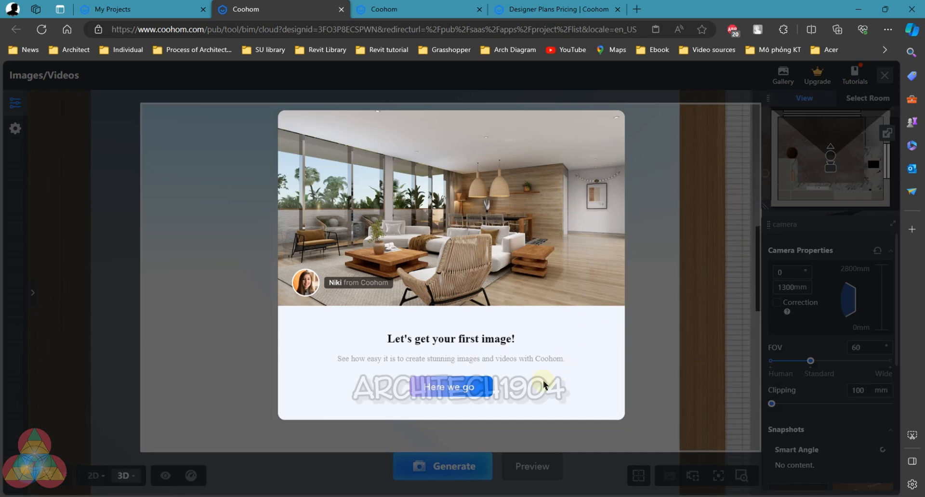
Start the first-image walkthrough and set the camera to FOV 102, height 1450 mm and clipping 658 mm
click(464, 396)
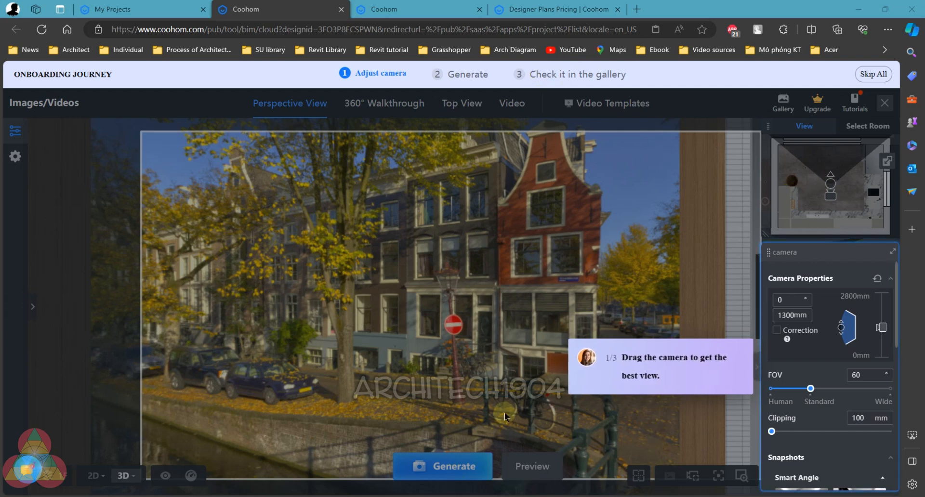
drag(812, 393, 866, 390)
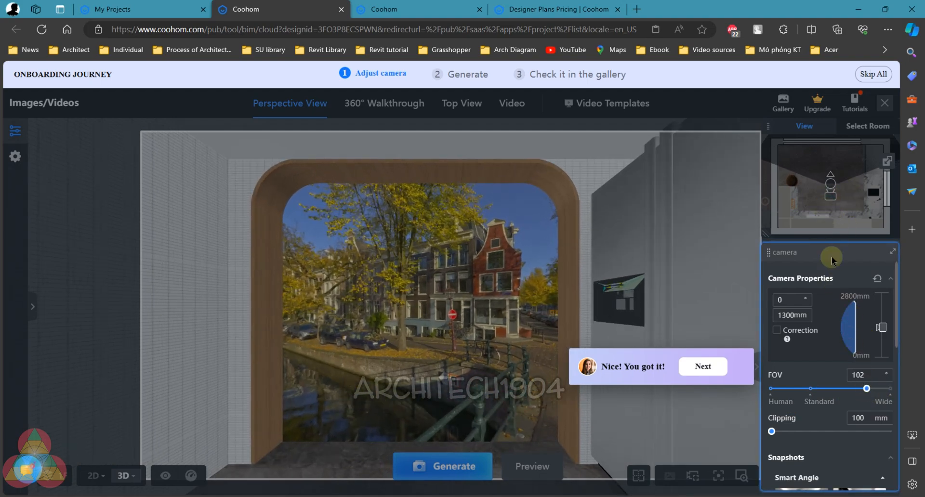
mouse_move(887, 332)
mouse_down()
mouse_move(886, 348)
mouse_move(887, 323)
mouse_up()
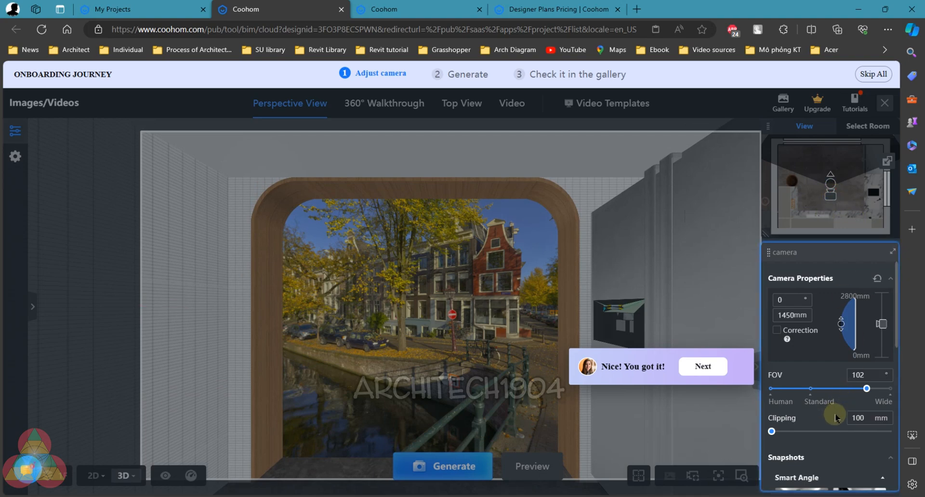
mouse_move(772, 431)
mouse_down()
mouse_move(810, 424)
mouse_move(786, 438)
mouse_up()
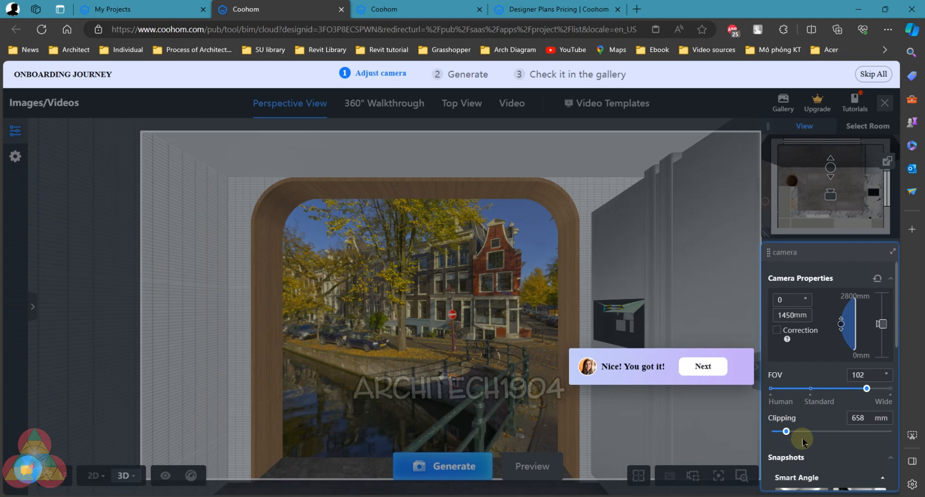
Generate the kitchen perspective image and check its rendering in the gallery, dismissing the 360° Walkthrough Editor notice
click(705, 367)
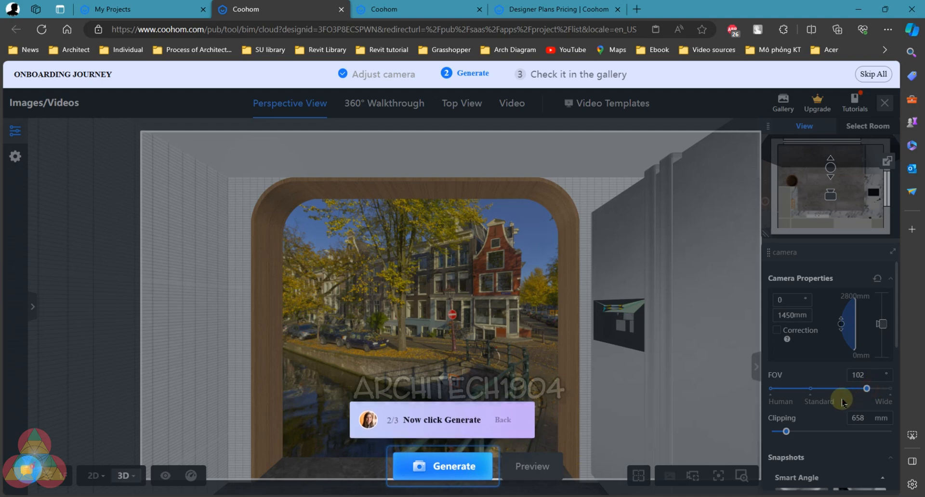
click(471, 466)
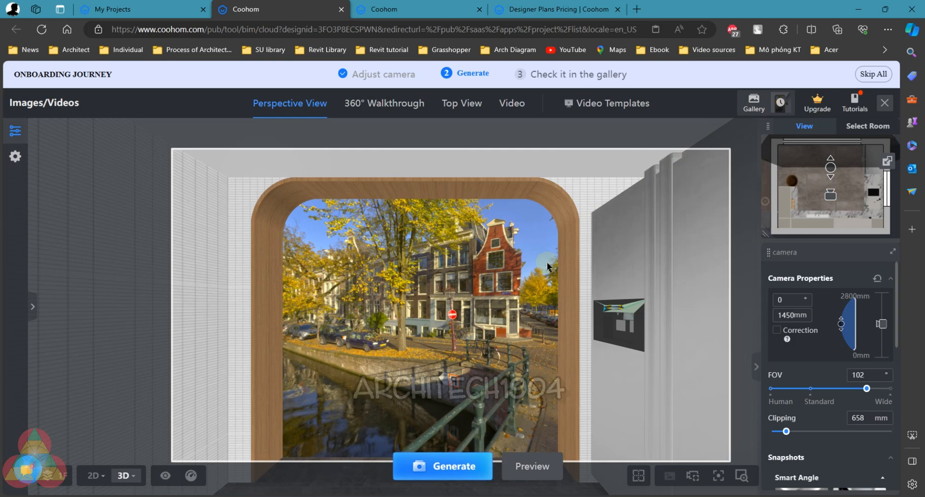
scroll(535, 275, down, 1)
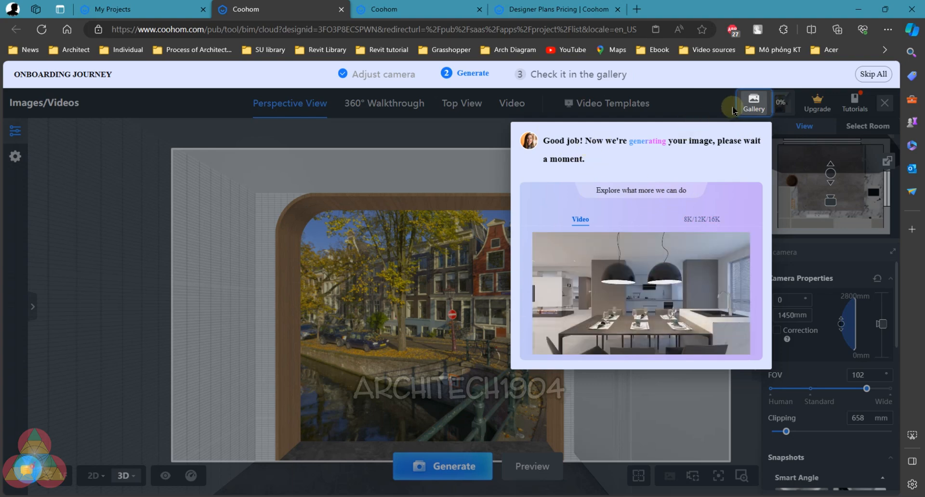
click(753, 103)
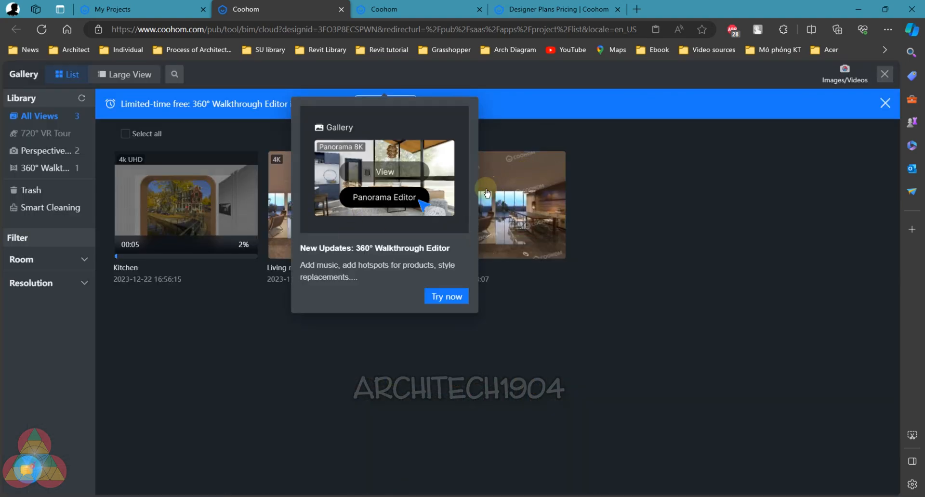
click(435, 298)
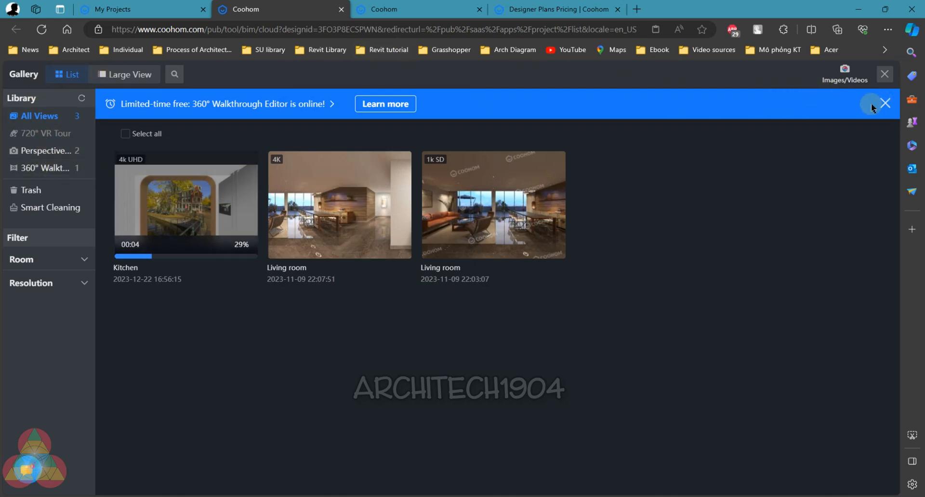
click(139, 9)
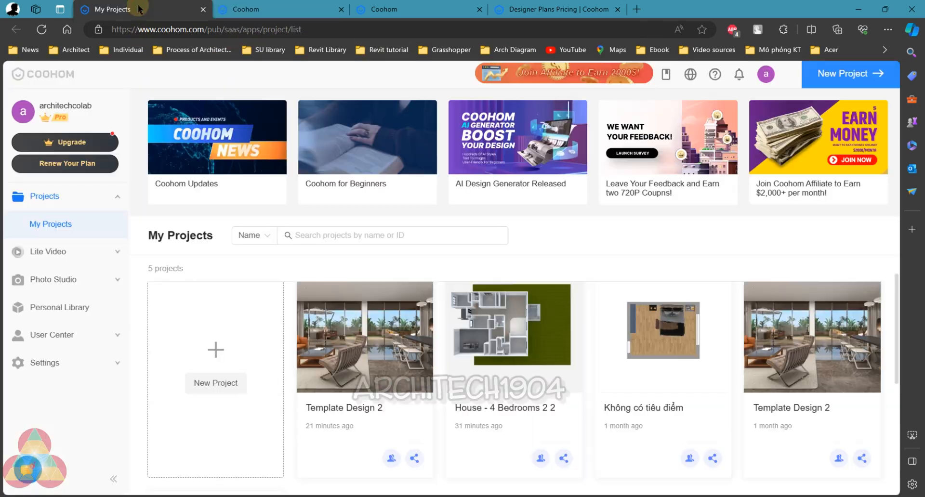
click(281, 9)
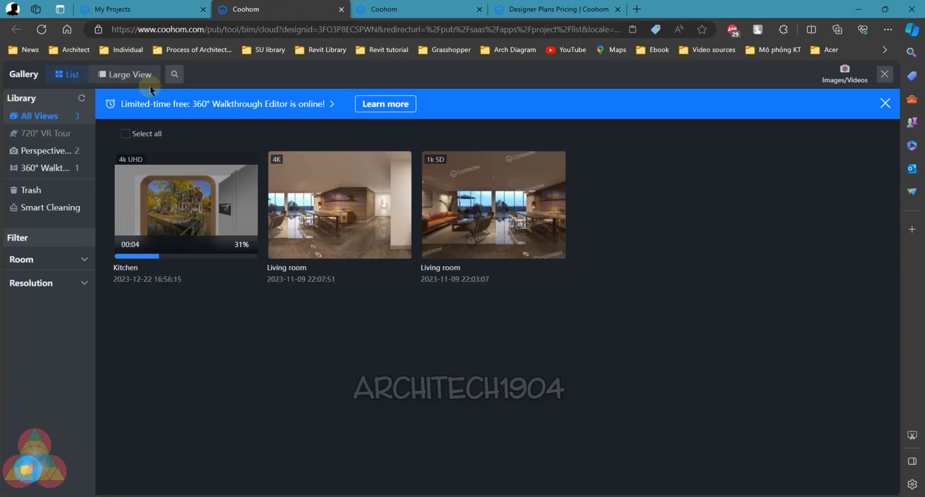
Return from the gallery to the 360° Walkthrough setup, reposition the camera, and set its height to 850 mm
click(885, 75)
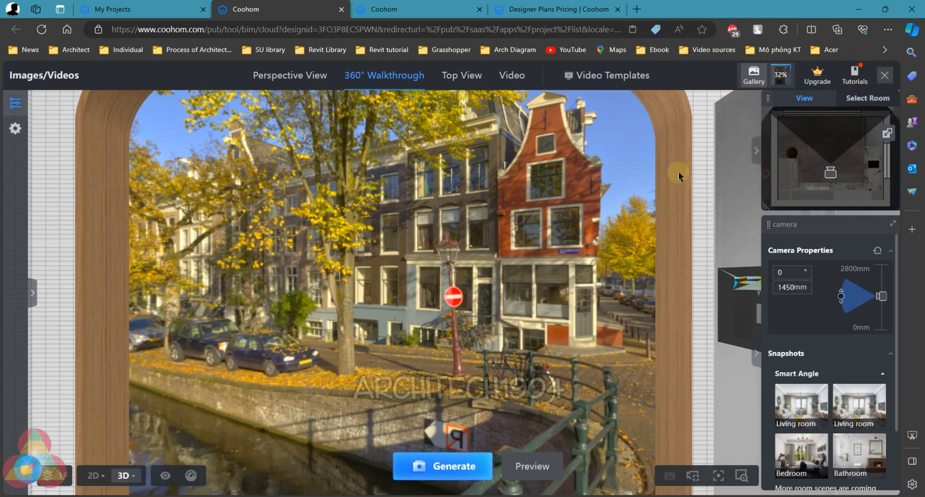
mouse_move(832, 173)
mouse_down()
mouse_move(852, 200)
mouse_move(816, 152)
mouse_move(805, 178)
mouse_move(843, 177)
mouse_up()
scroll(849, 181, down, 8)
scroll(814, 172, down, 4)
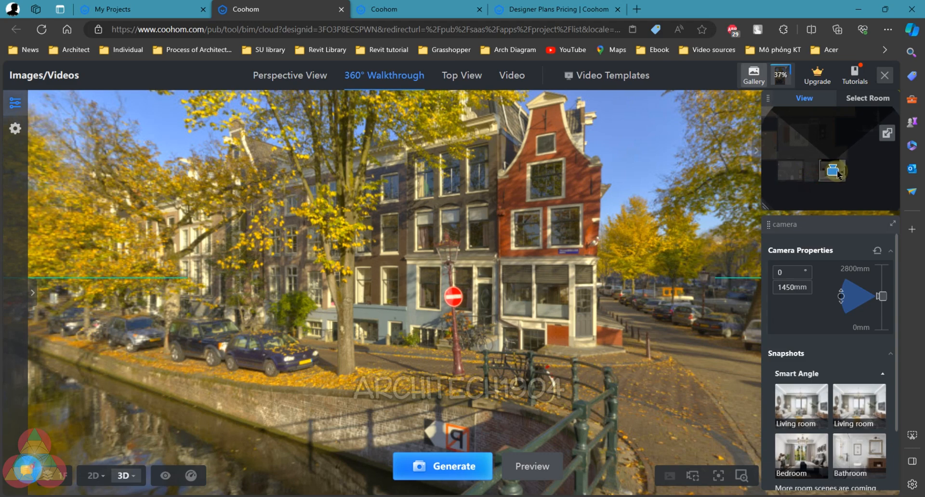
scroll(839, 400, down, 2)
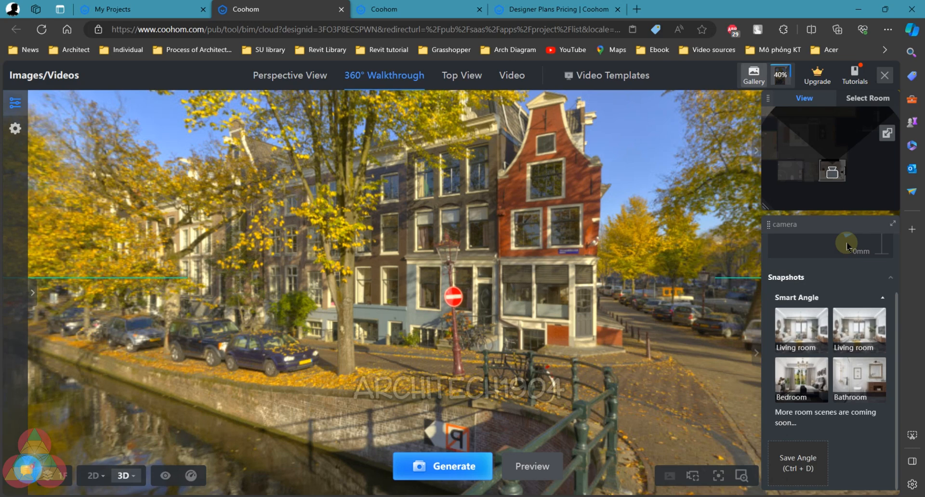
scroll(860, 270, up, 2)
drag(880, 296, 881, 311)
Try both Living room smart angles, apply the Bedroom one, and open the Advanced Settings for rendering
scroll(865, 362, down, 1)
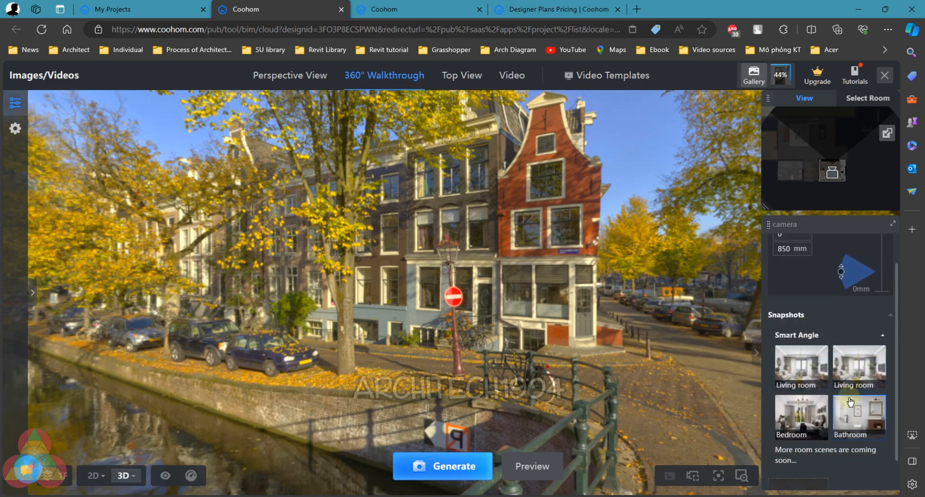
scroll(839, 422, down, 1)
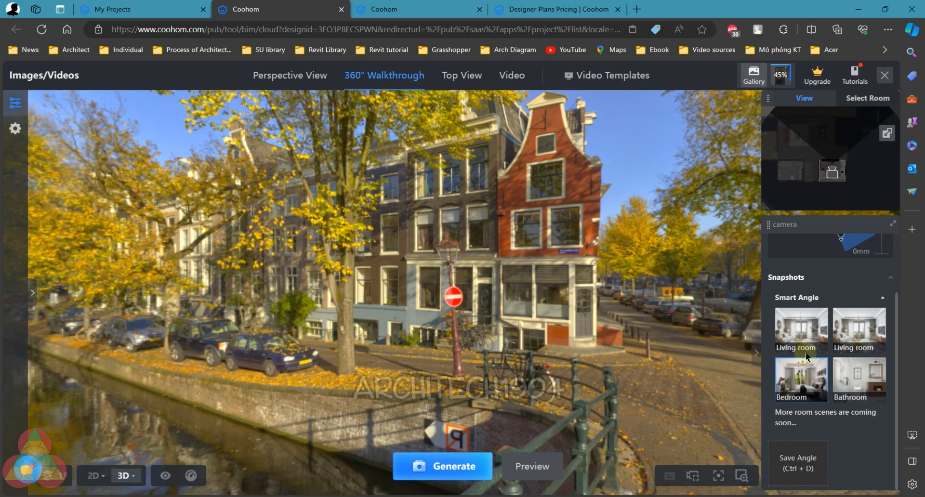
click(823, 340)
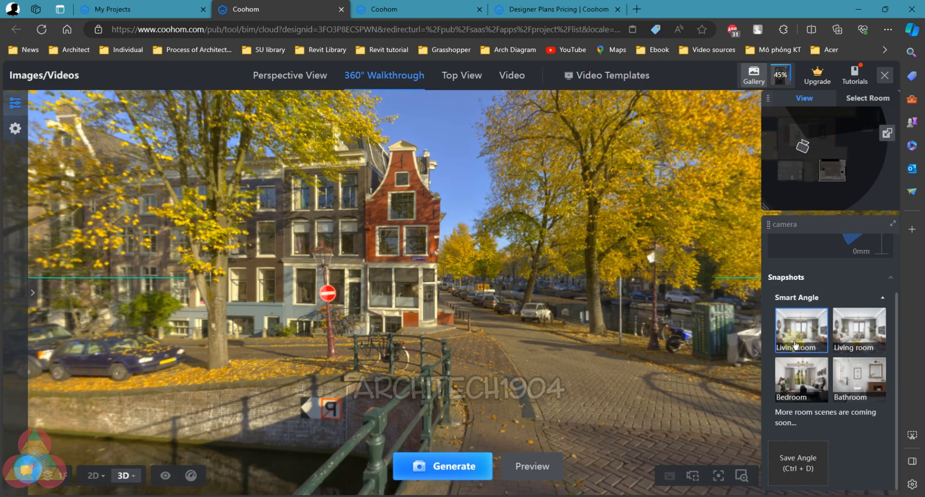
click(864, 342)
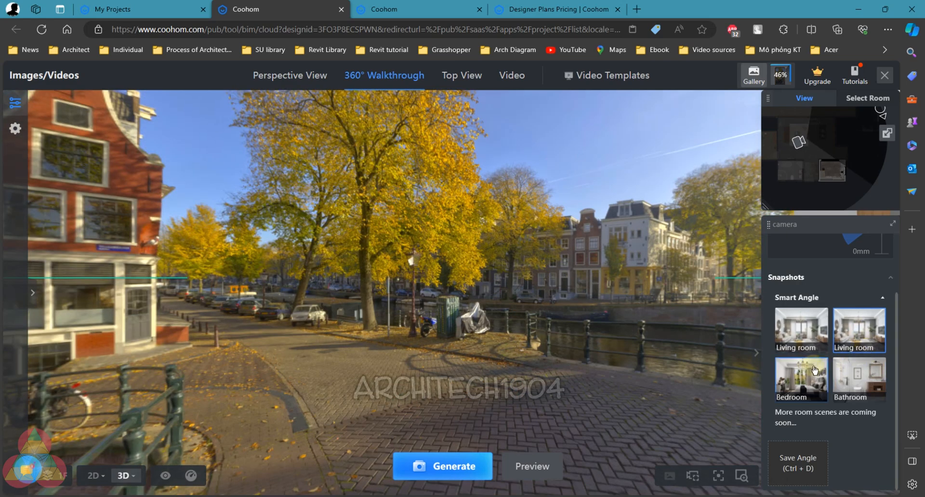
click(805, 395)
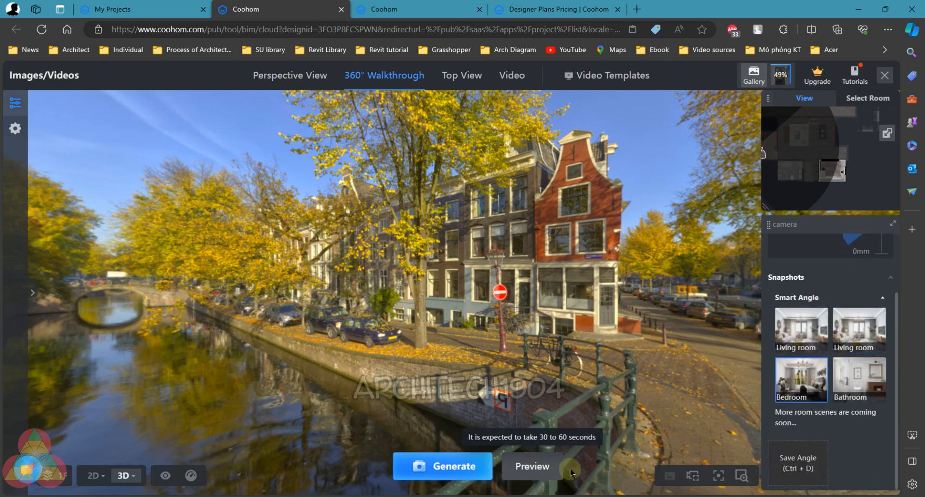
click(14, 131)
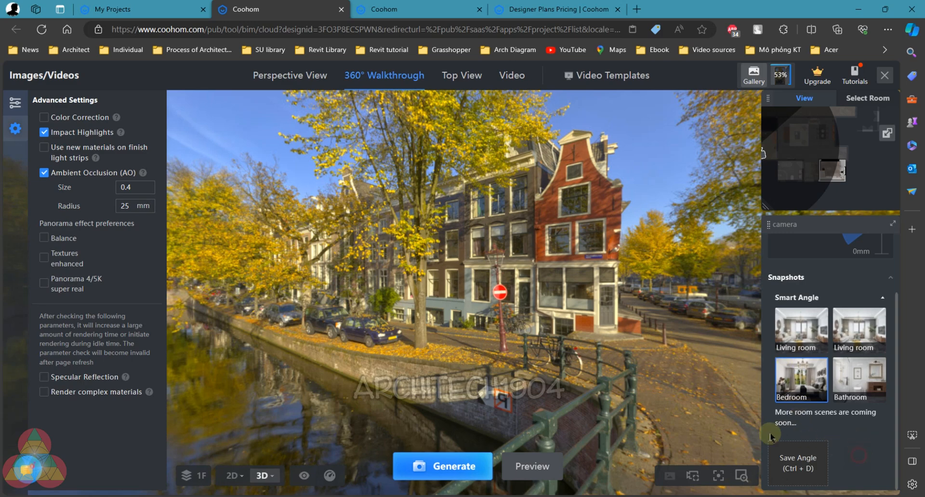
Open the 4K Living room panorama from the gallery and look around from the sofa toward the dining area
click(755, 81)
click(757, 78)
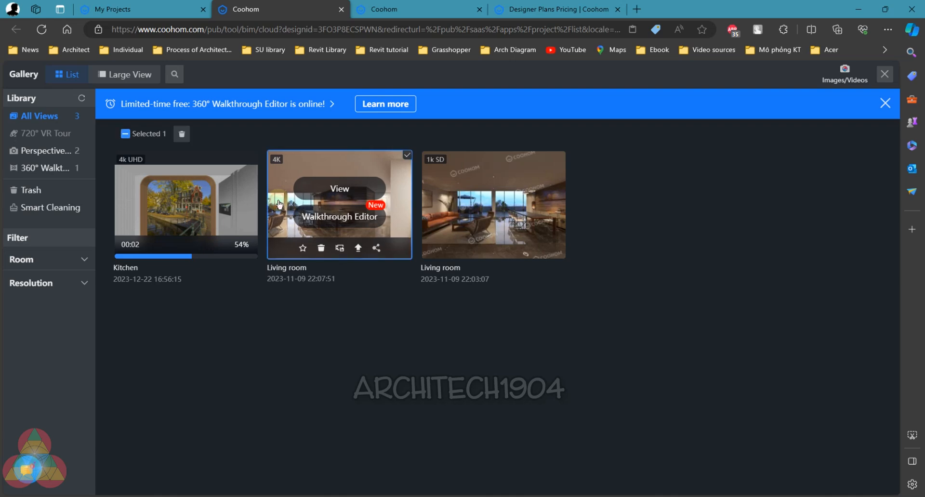
click(327, 187)
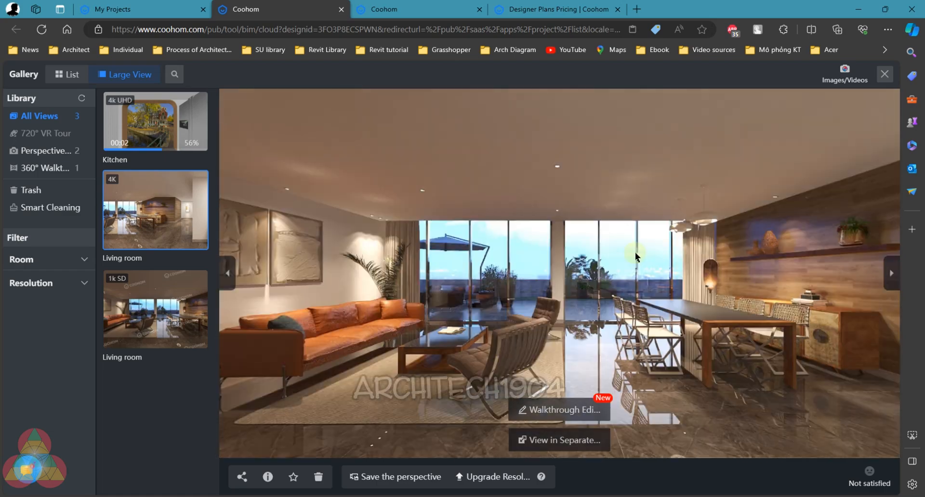
drag(636, 256, 369, 213)
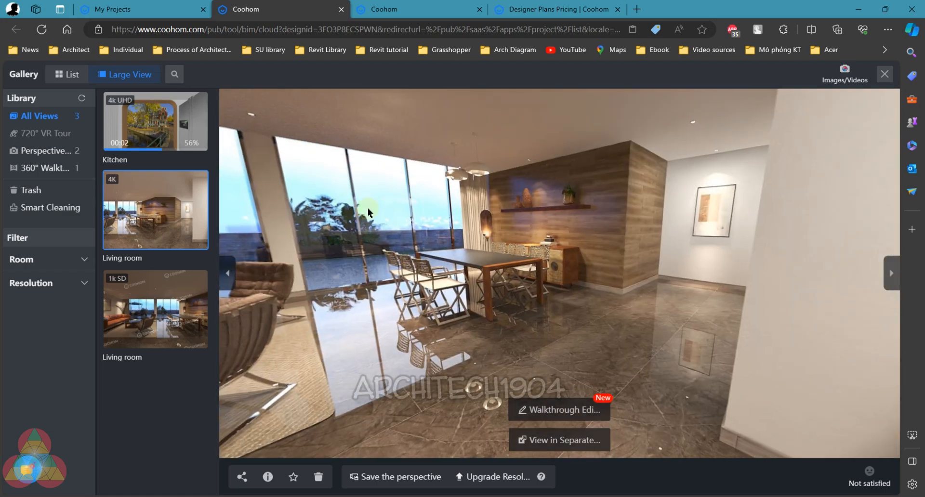
Look around the Living room panorama from the dining table past the mandala painting and rattan sideboard to the orange sofa
drag(682, 247, 615, 250)
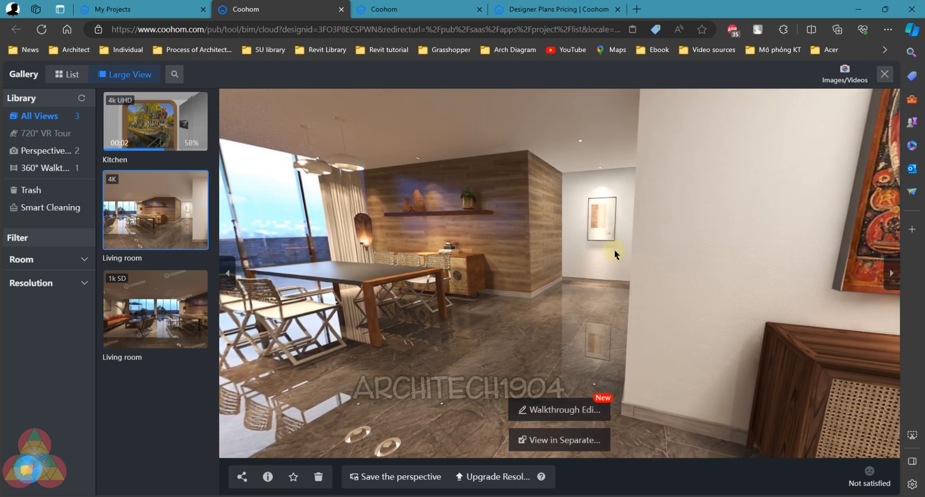
drag(614, 250, 340, 279)
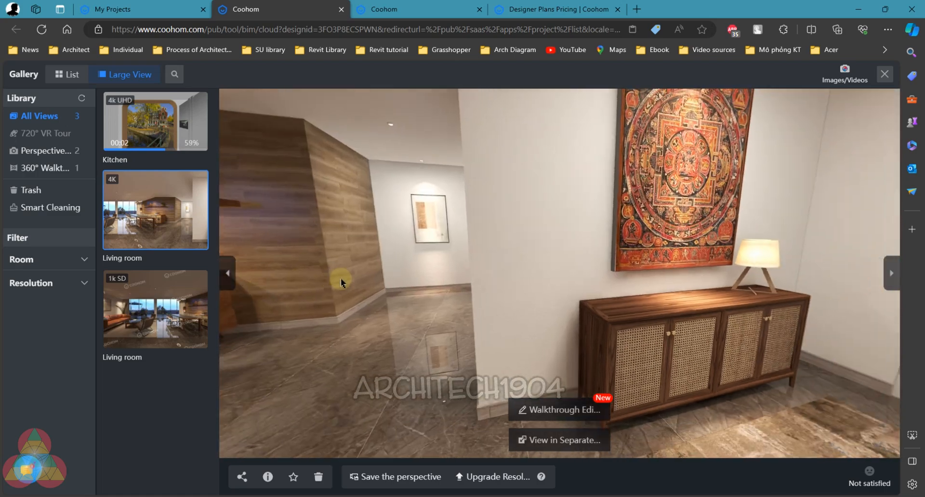
drag(558, 271, 395, 291)
drag(604, 282, 429, 294)
drag(665, 263, 477, 285)
drag(698, 266, 689, 232)
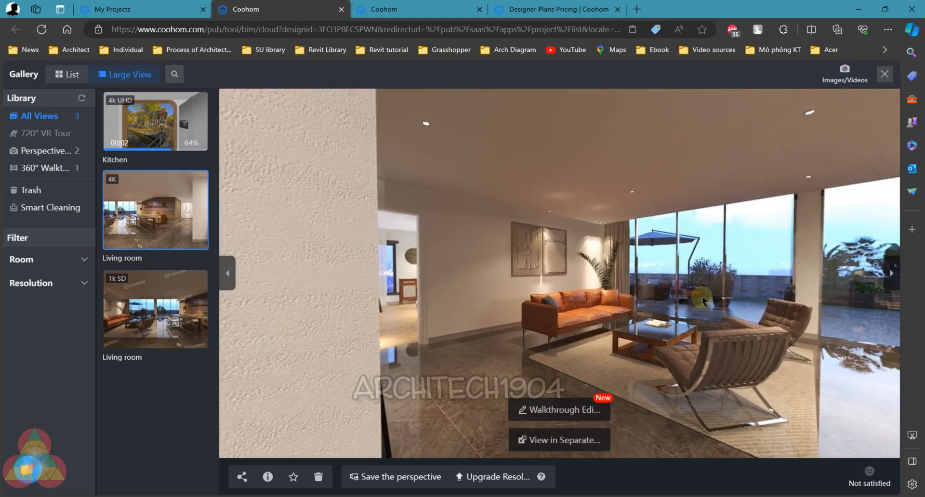
click(753, 379)
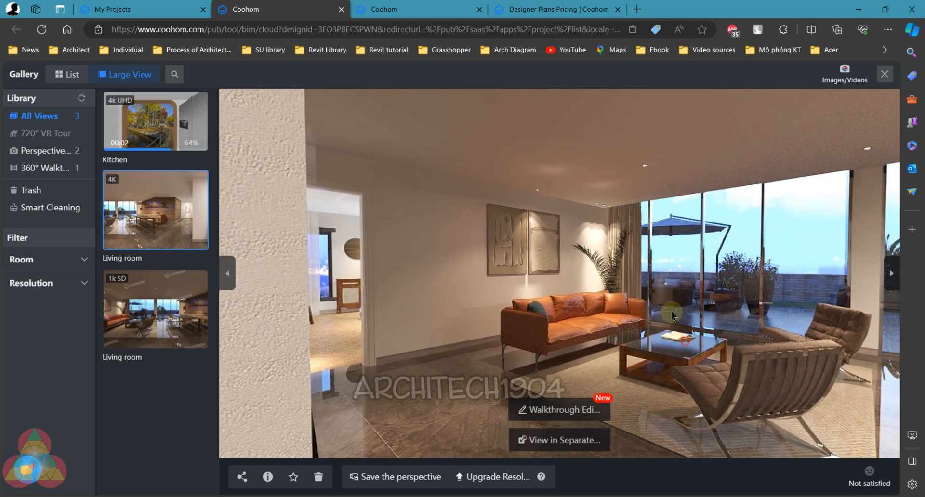
Examine the panorama's window wall, the dining area with its wood-clad wall and shelf, and the sofa seating area
drag(672, 311, 401, 304)
drag(800, 311, 608, 244)
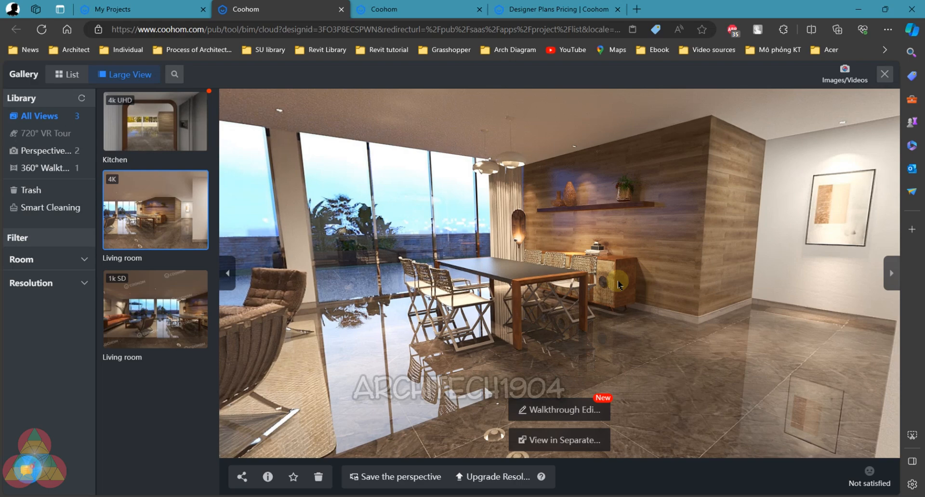
drag(573, 232, 435, 264)
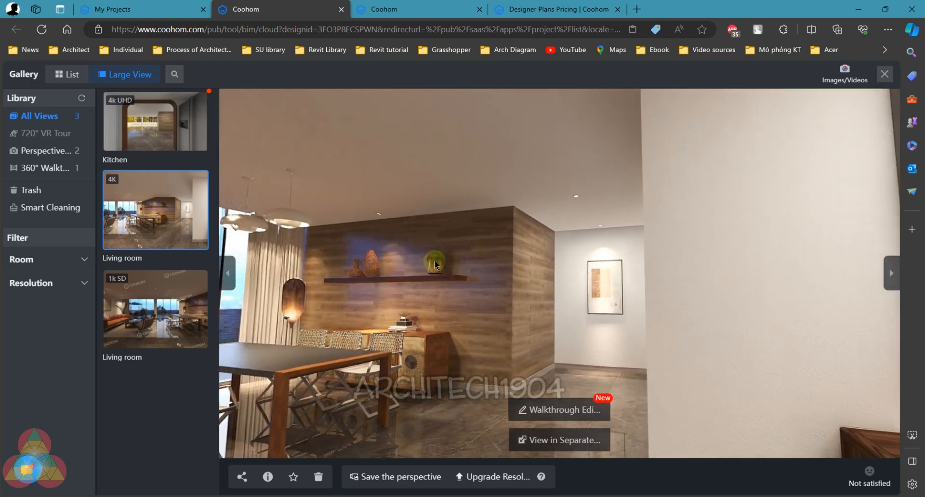
drag(496, 292, 699, 262)
drag(357, 286, 614, 271)
drag(359, 299, 291, 323)
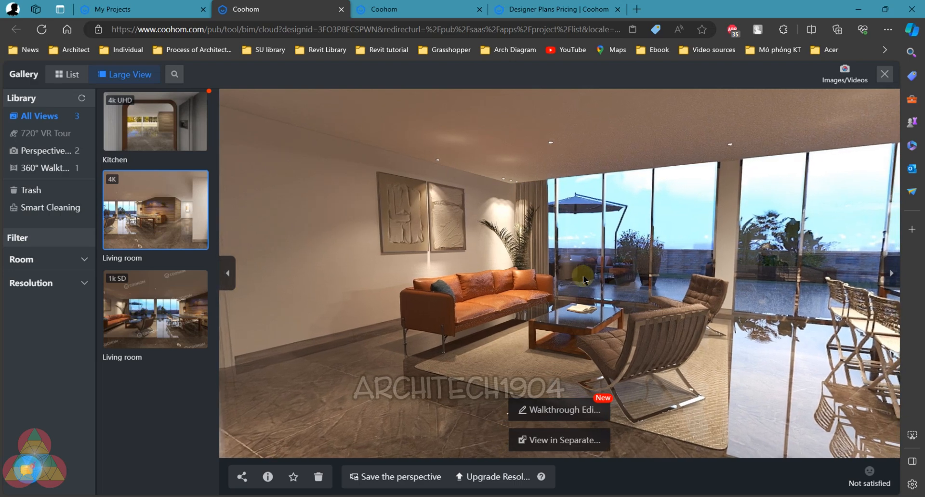
drag(581, 273, 539, 264)
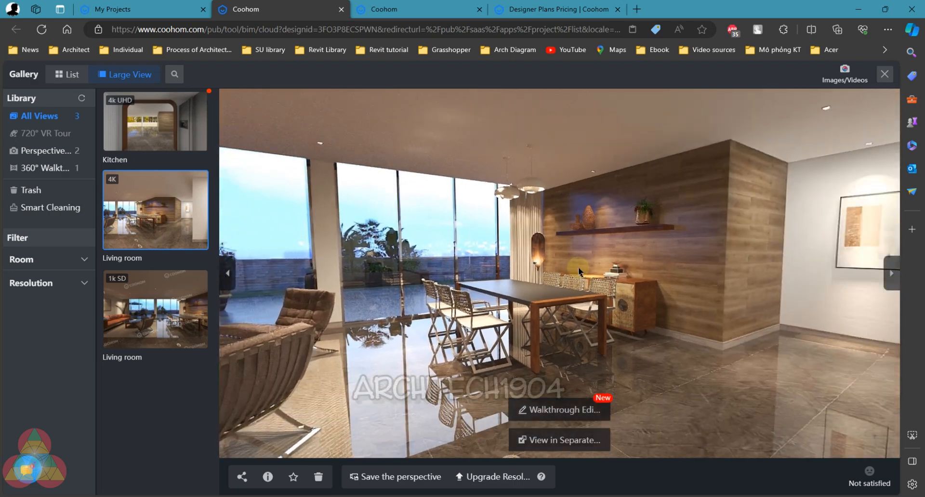
drag(588, 287, 589, 307)
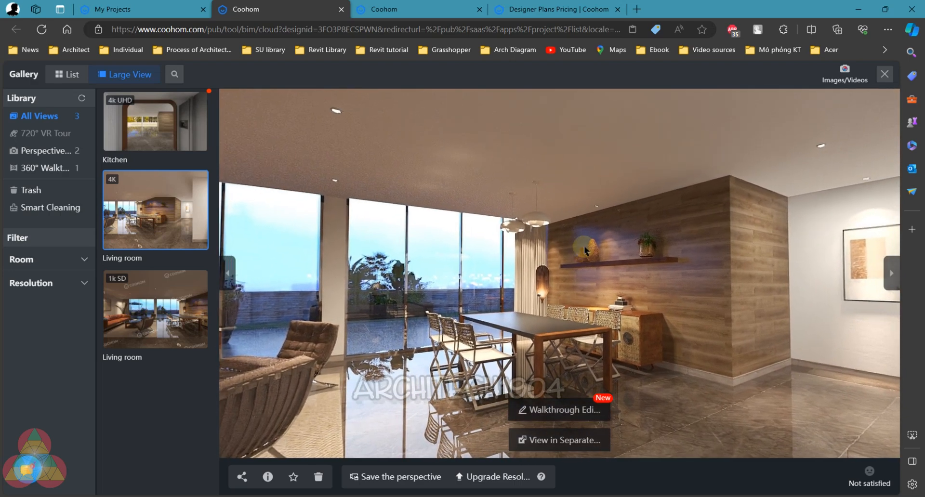